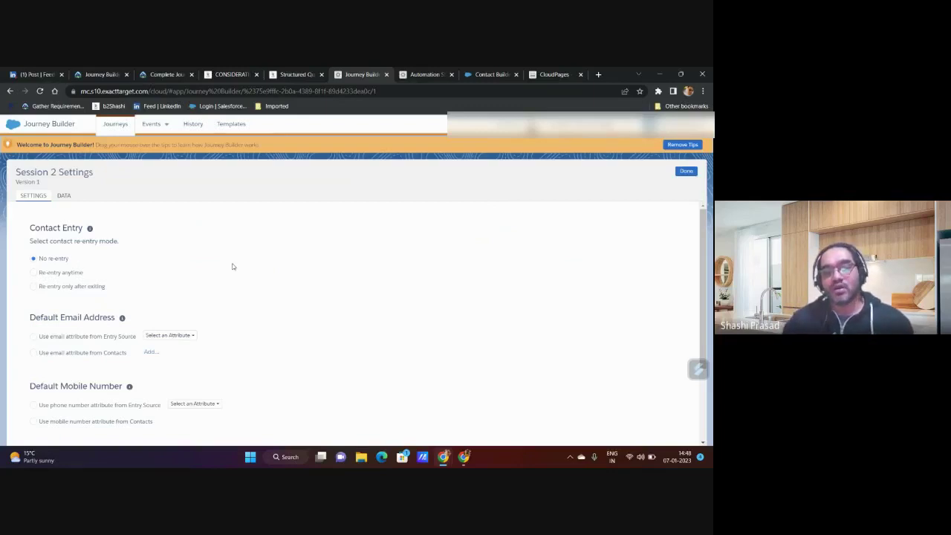
- Under Default Email Address in Session 2 Settings, choose 'Use email attribute from Entry Source'
scroll(232, 267, down, 2)
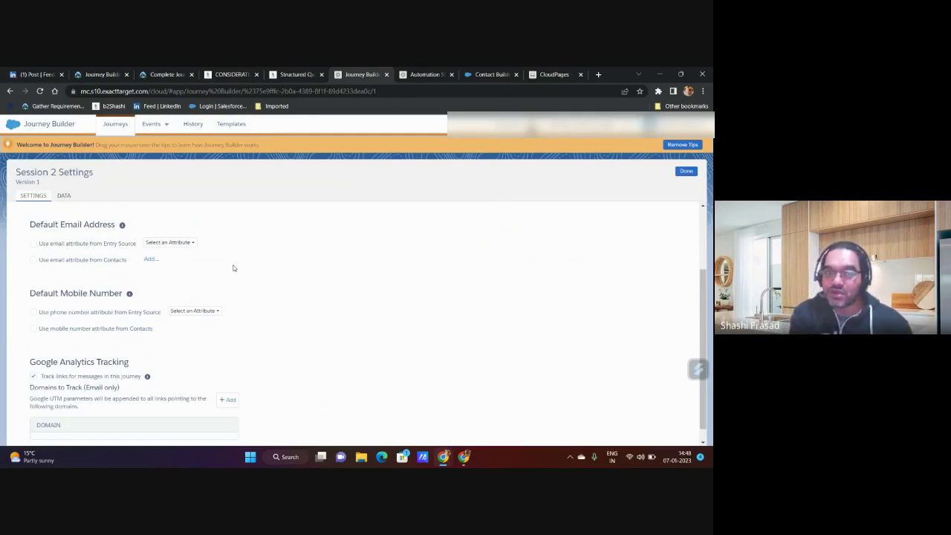
click(34, 245)
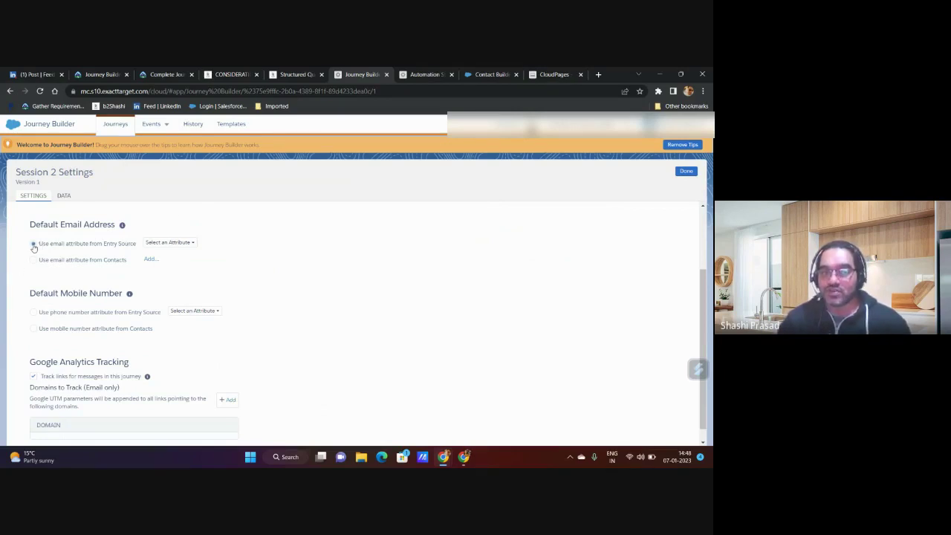
- Pick the Session 1 data extension from the Shashi folder as the journey's entry source
click(689, 170)
click(208, 232)
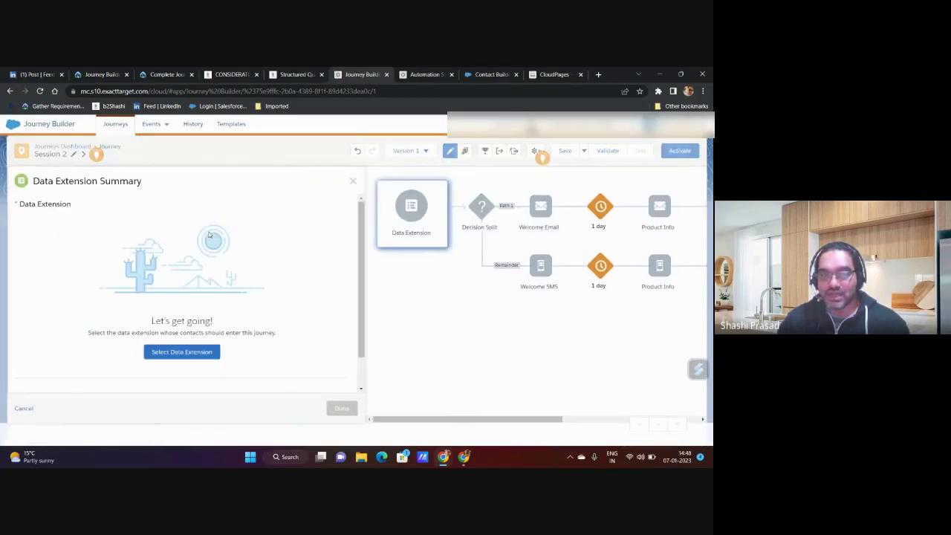
click(178, 354)
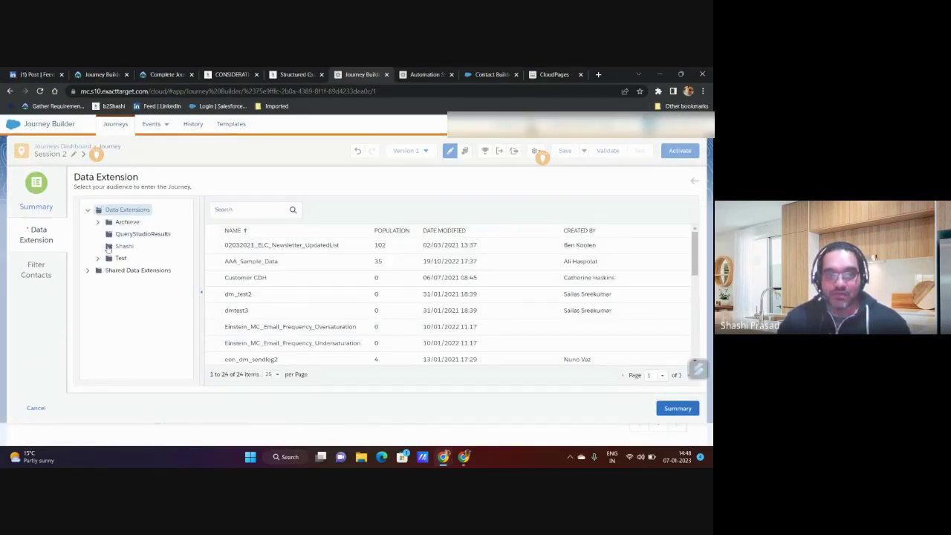
click(118, 246)
click(245, 246)
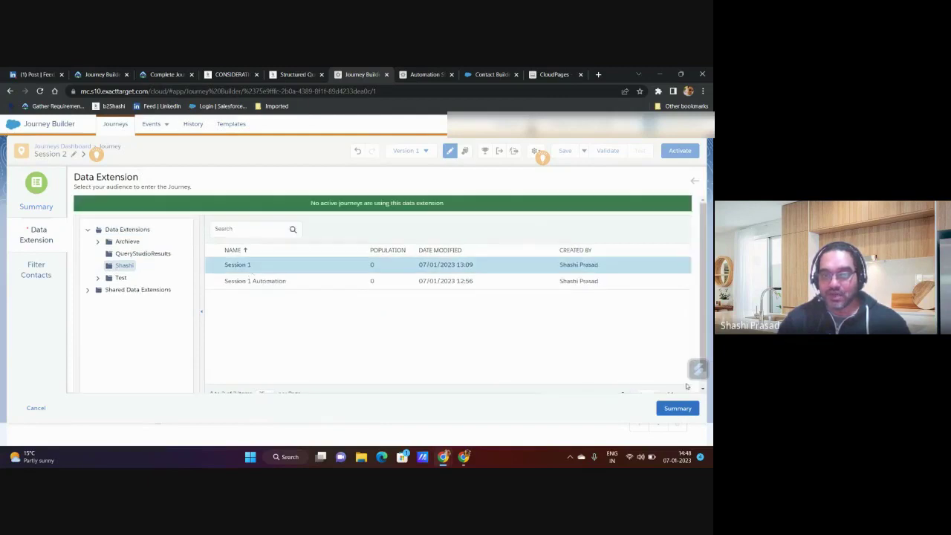
click(676, 409)
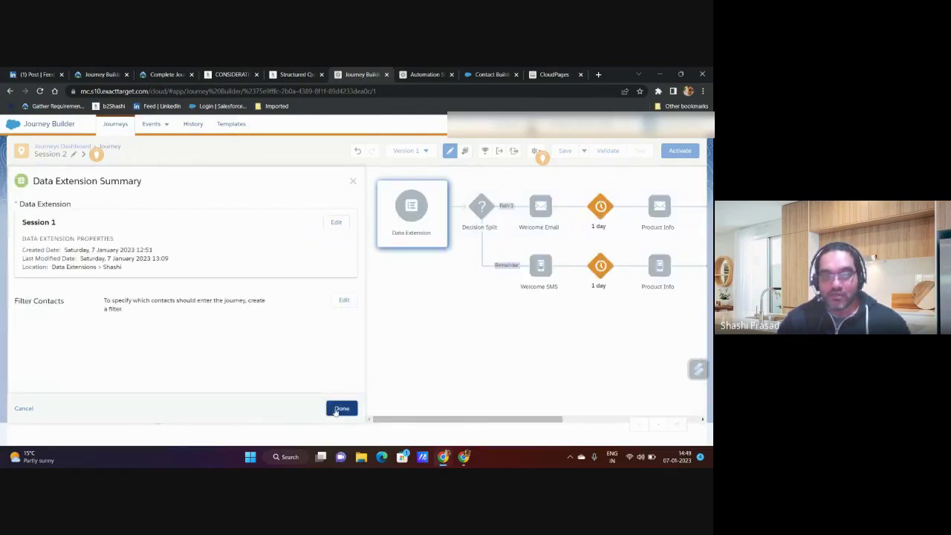
click(341, 409)
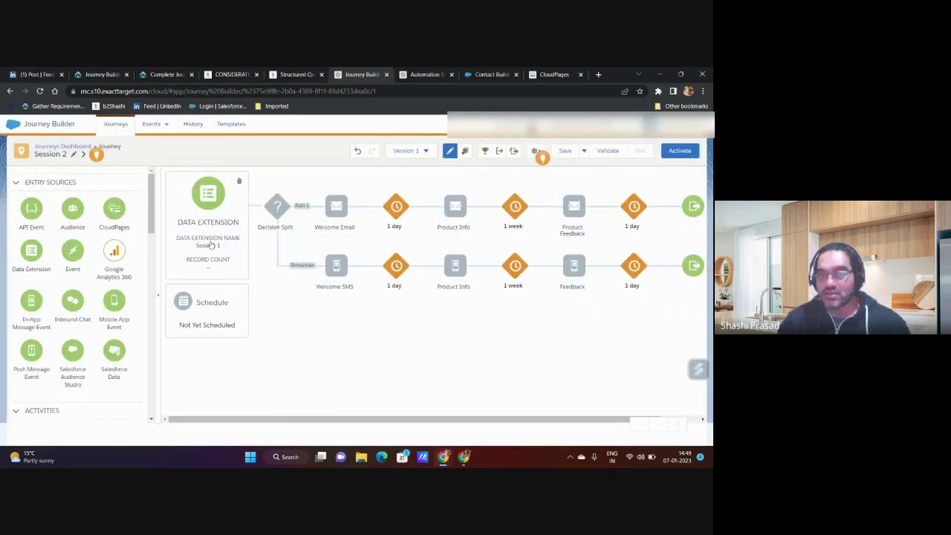
- Check Session 1's EmailAddress attribute in Contact Builder, then reopen Session 2's journey settings
click(491, 74)
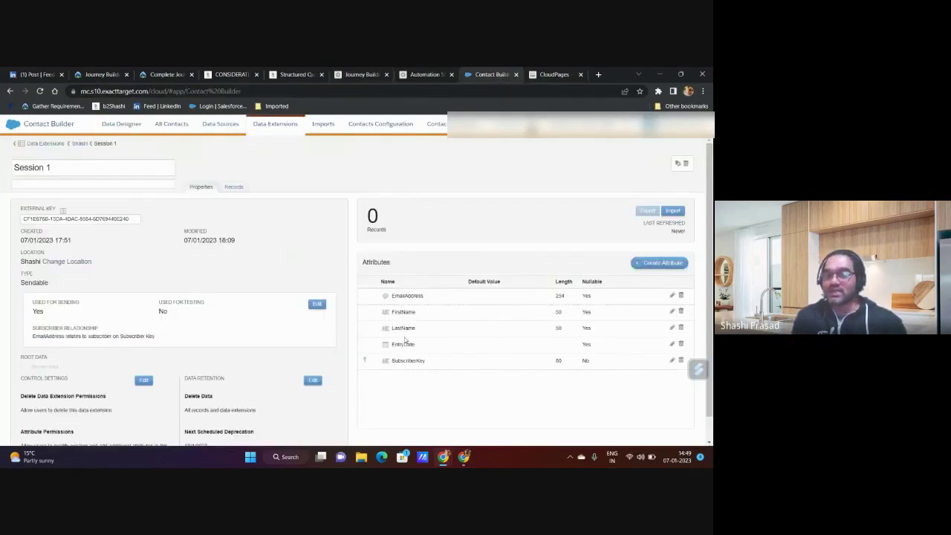
double_click(409, 295)
click(362, 74)
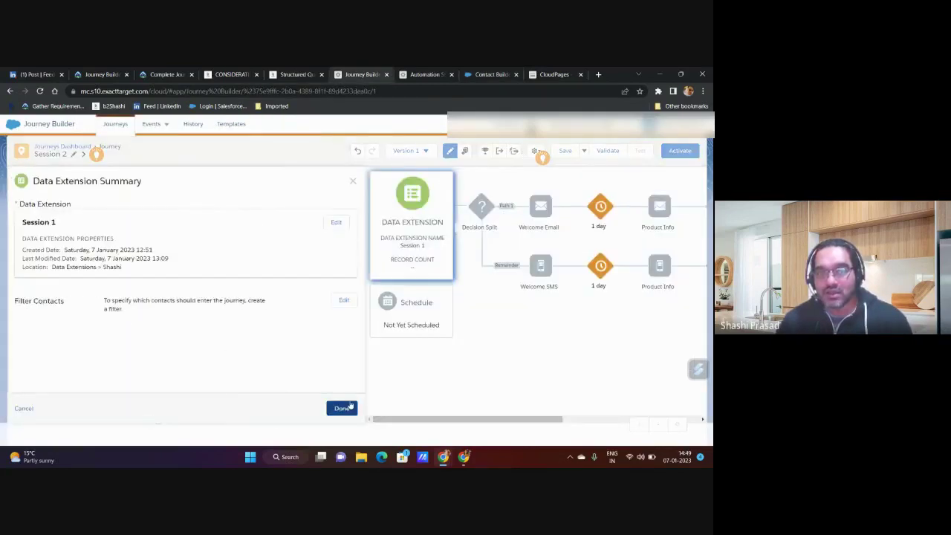
click(342, 409)
click(535, 150)
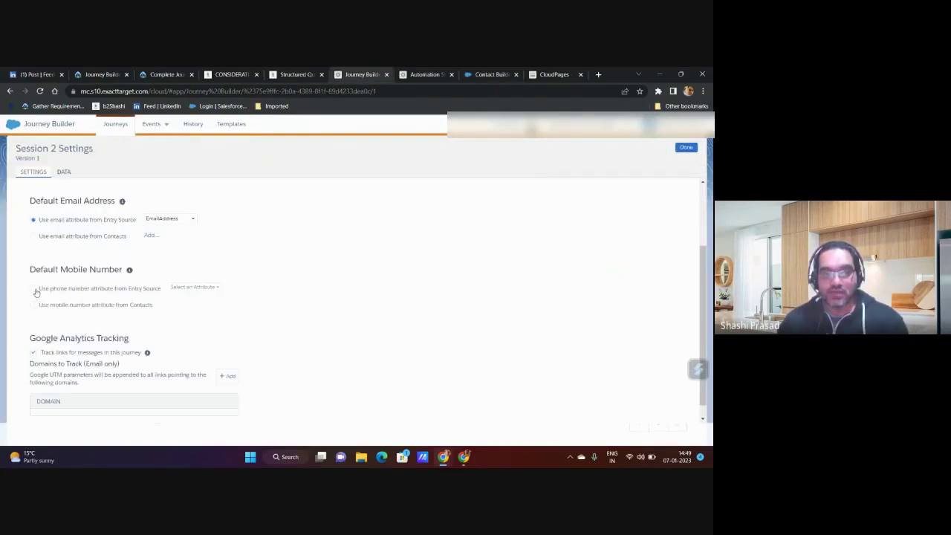
- Choose EmailAddress as the entry source email attribute in Session 2 Settings
click(172, 219)
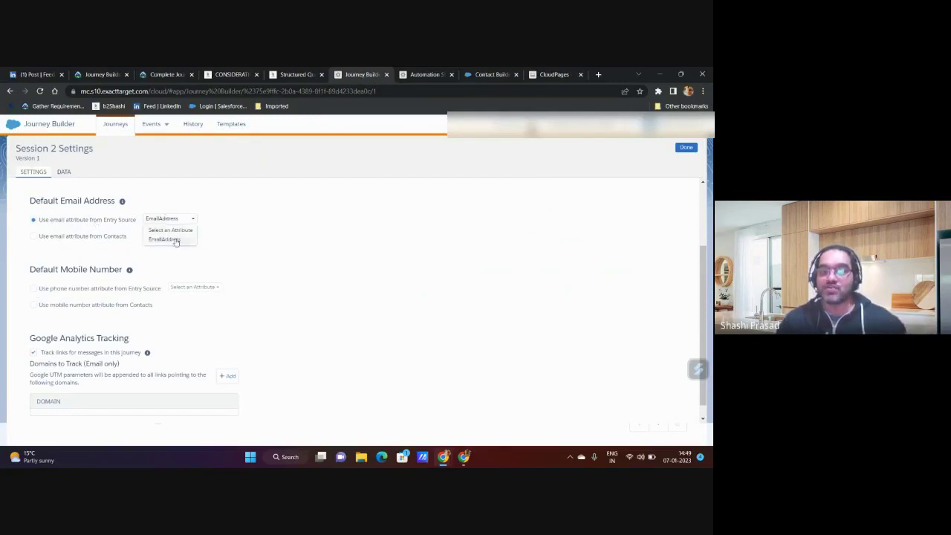
click(175, 230)
click(178, 218)
click(170, 240)
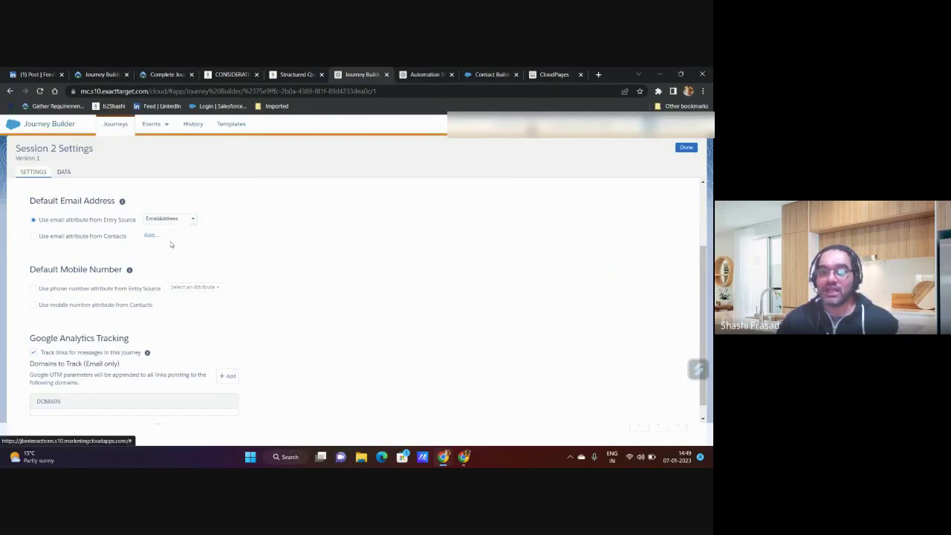
- Compare the email attribute list against Session 1's EmailAddress field in Contact Builder
click(468, 76)
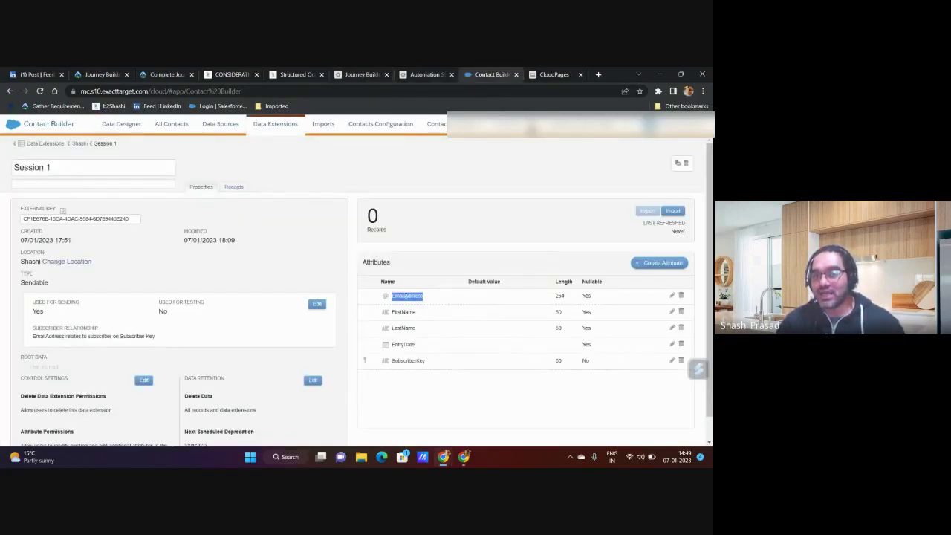
click(408, 296)
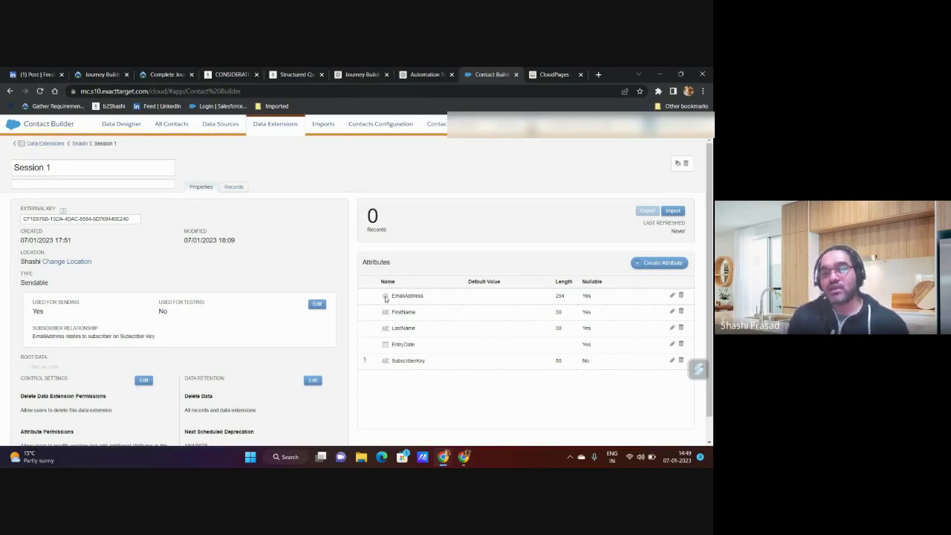
click(374, 74)
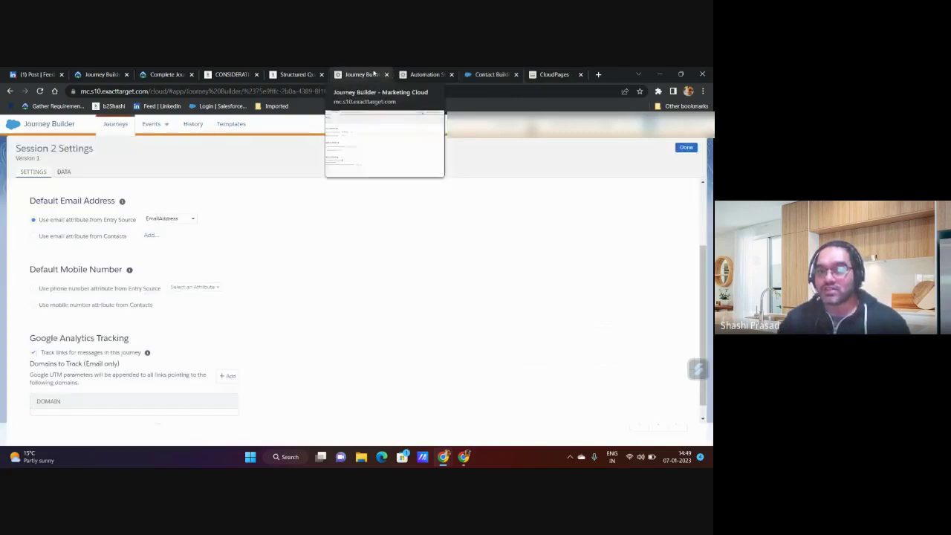
click(168, 220)
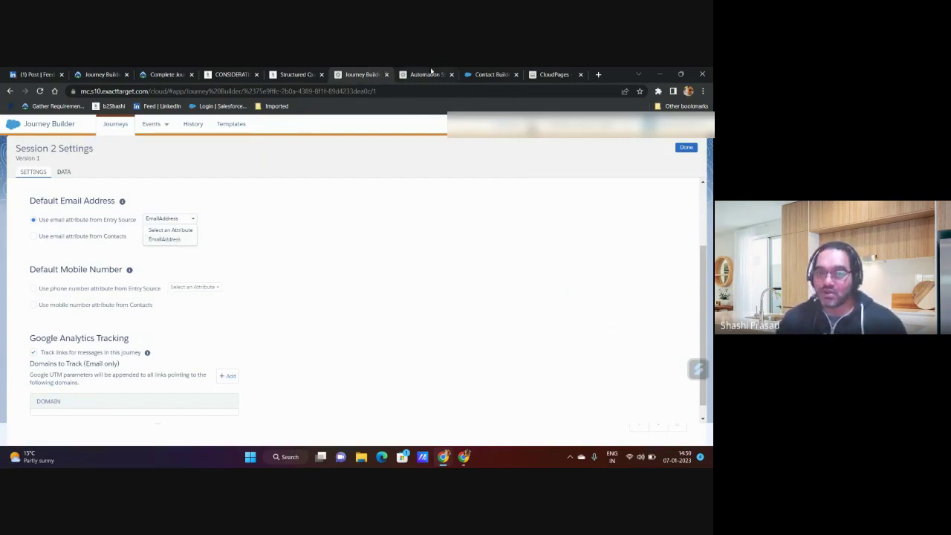
click(468, 75)
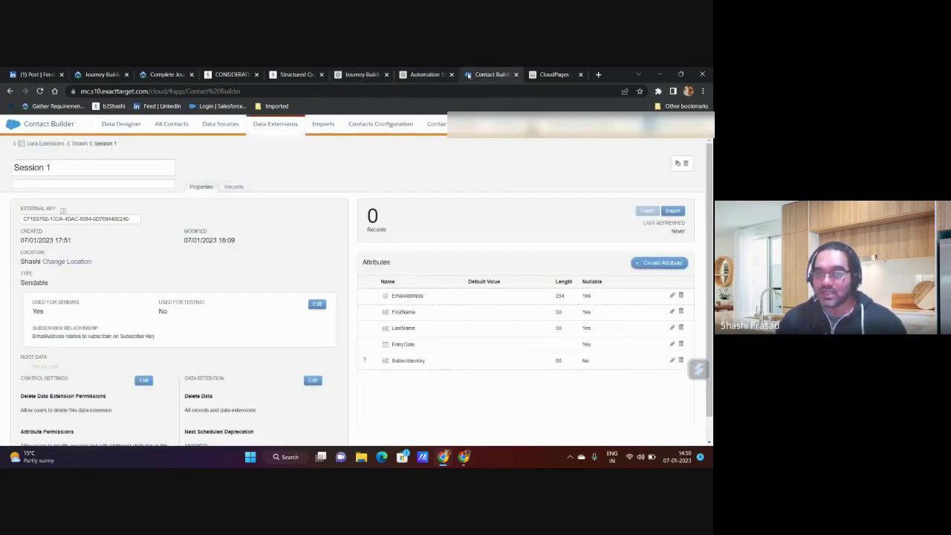
double_click(413, 295)
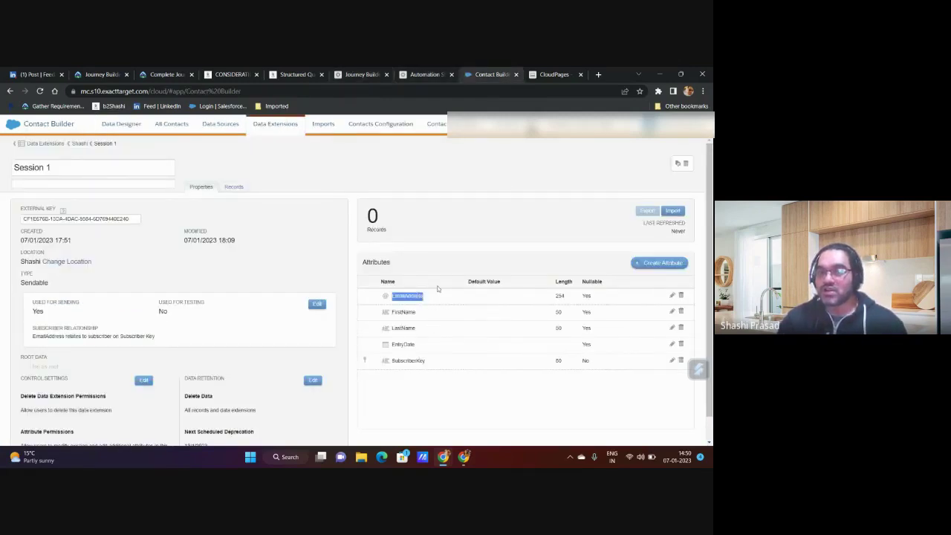
click(356, 74)
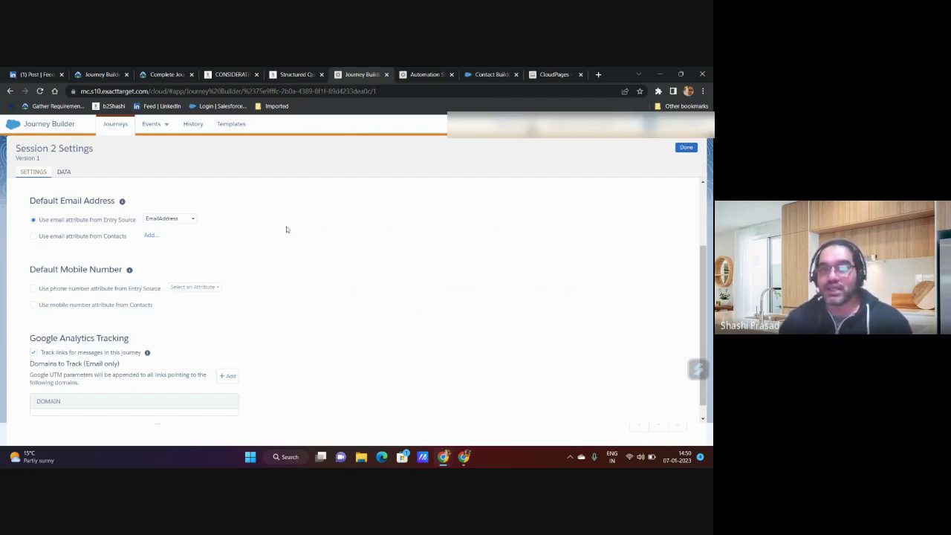
click(494, 75)
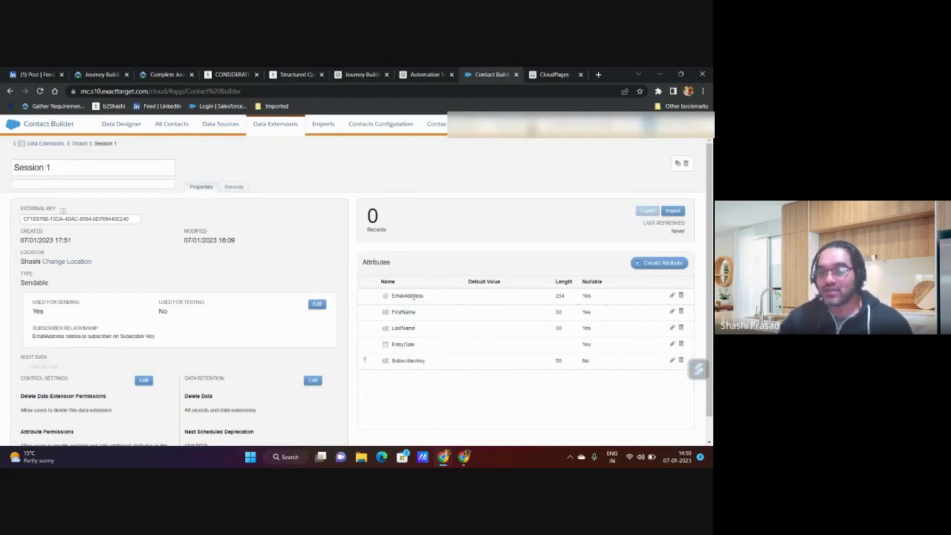
- Clear the EmailAddress selection in Contact Builder and return to Session 2 Settings
click(430, 381)
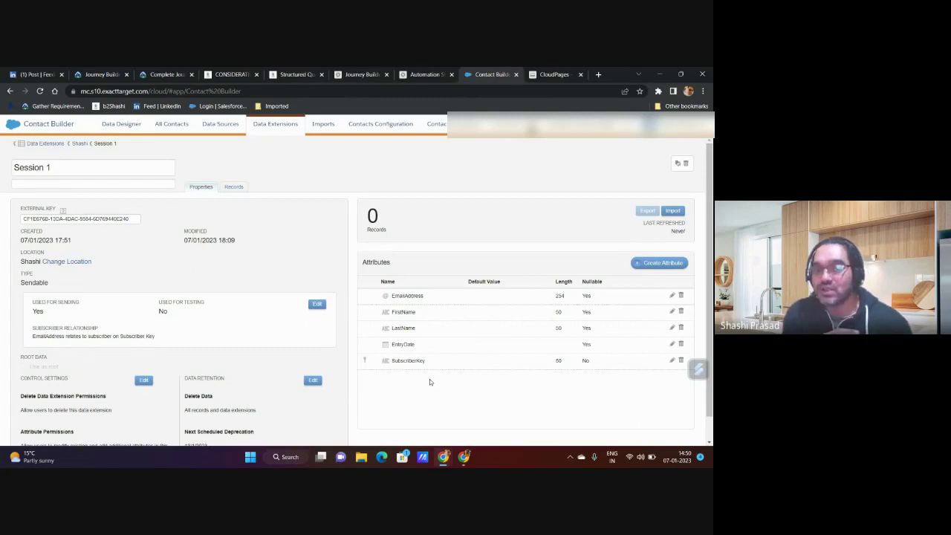
click(357, 75)
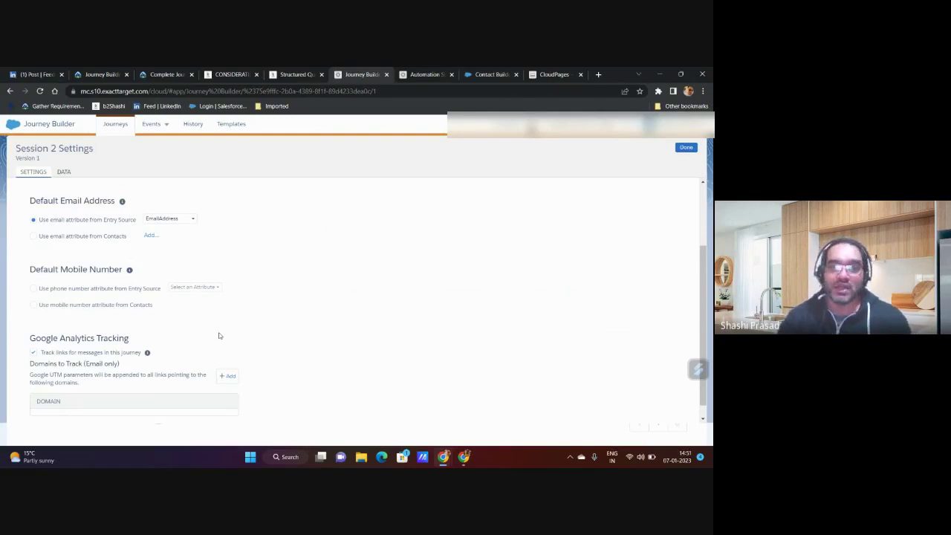
- Search the web for 'journey data view' and open the Salesforce Help Data View: Journey article
click(598, 74)
click(550, 93)
text(a)
key(BackSpace)
text(journey )
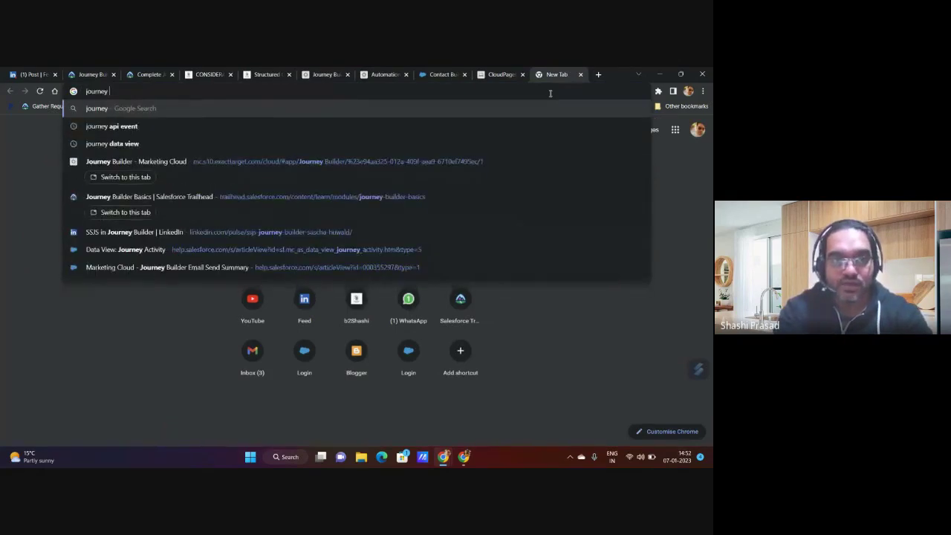
text(data view)
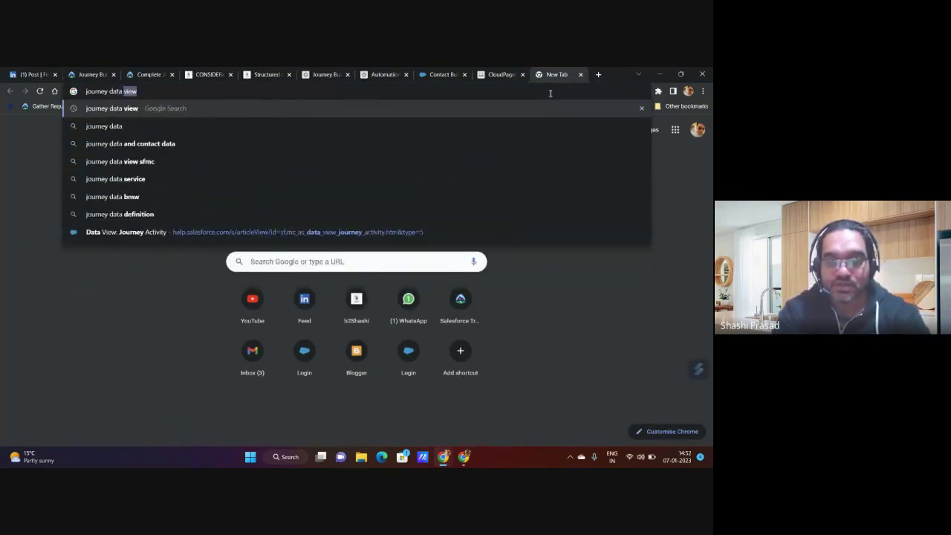
key(Return)
click(213, 217)
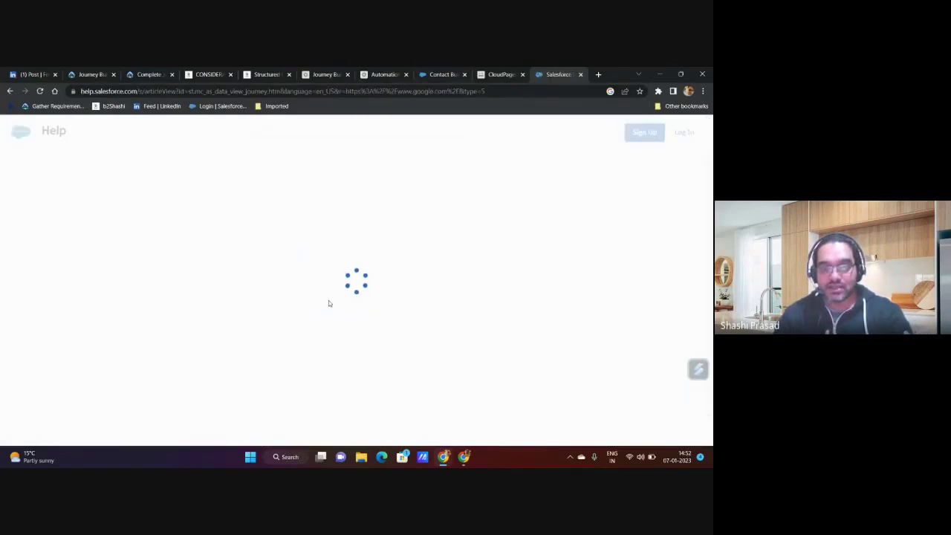
- Review the JourneyStatus values Draft, Running, Finishing and Stopped in the article
scroll(328, 303, down, 3)
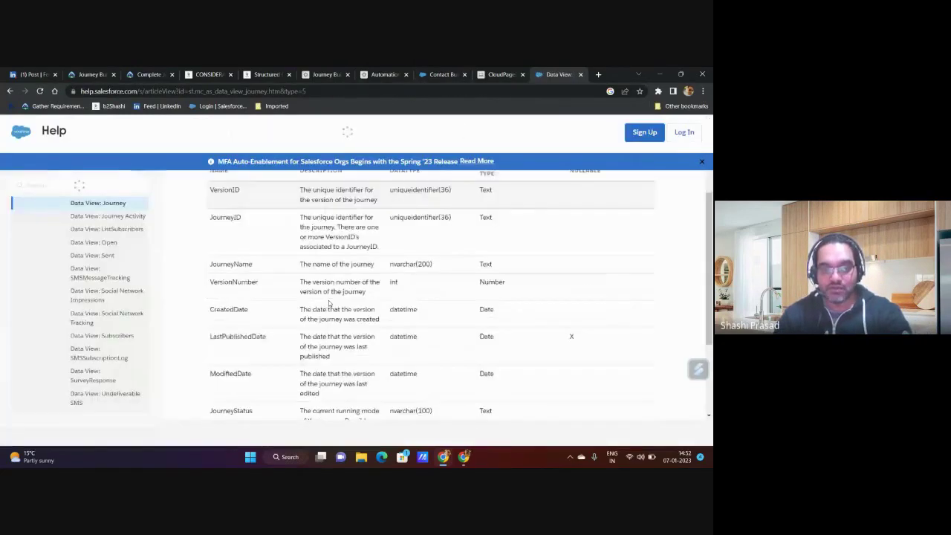
scroll(245, 348, down, 3)
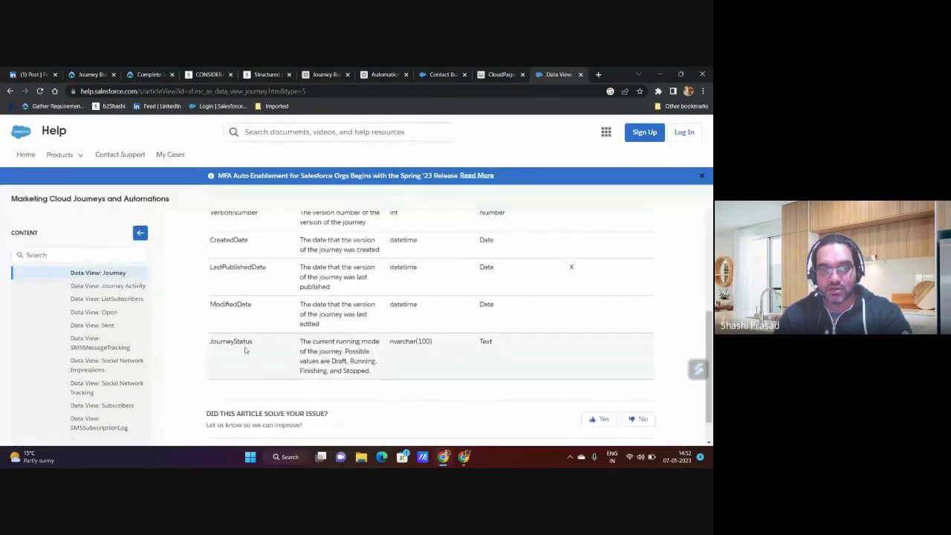
double_click(339, 361)
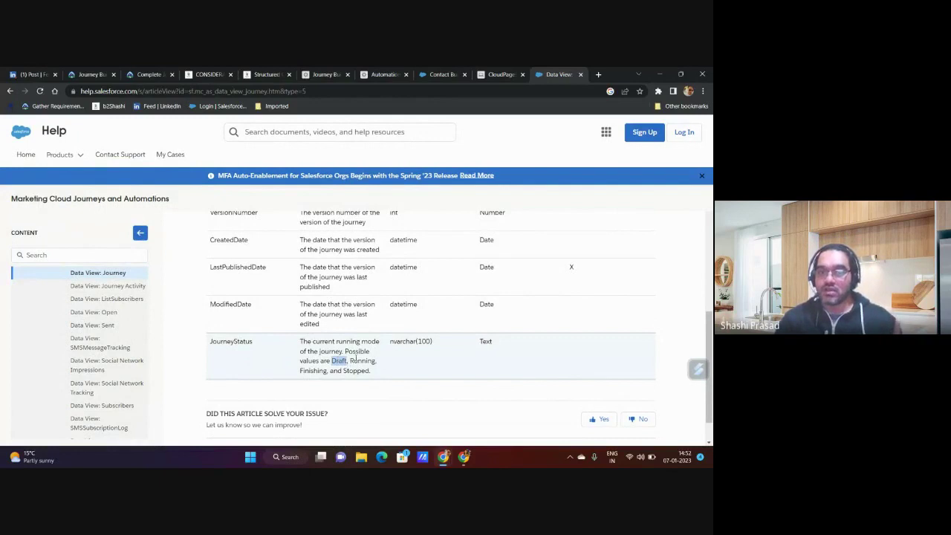
double_click(363, 361)
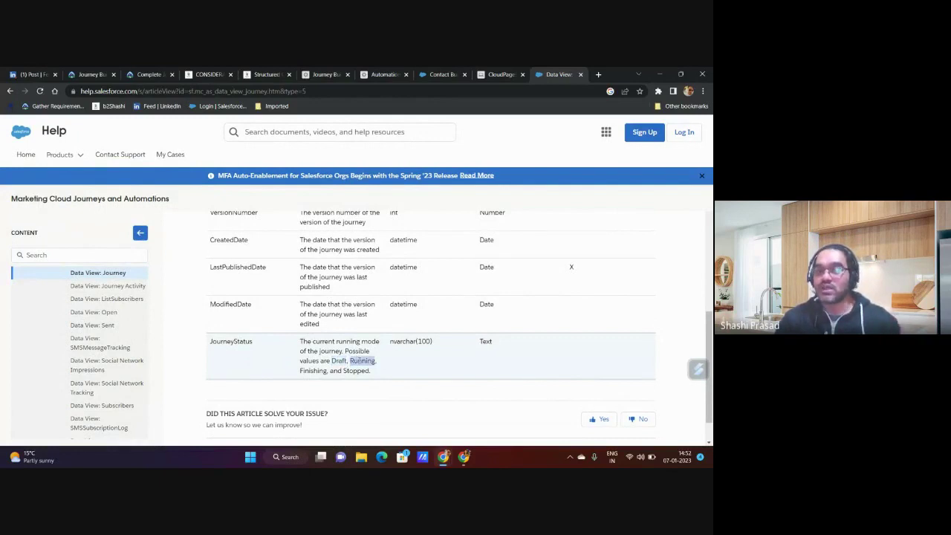
double_click(307, 371)
click(352, 370)
double_click(355, 370)
double_click(312, 371)
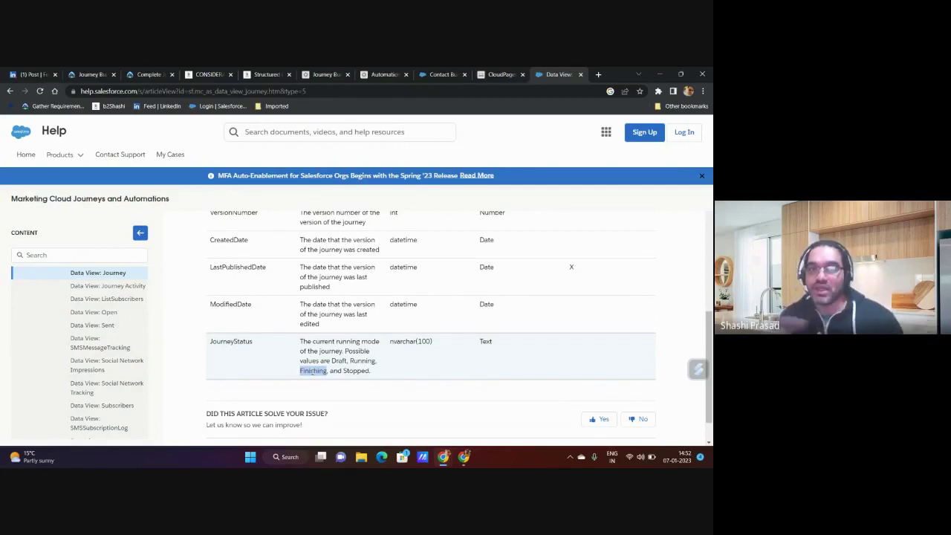
- Return to Journey Builder, view the canvas, and reopen Session 2's Journey Settings from the gear menu
click(339, 71)
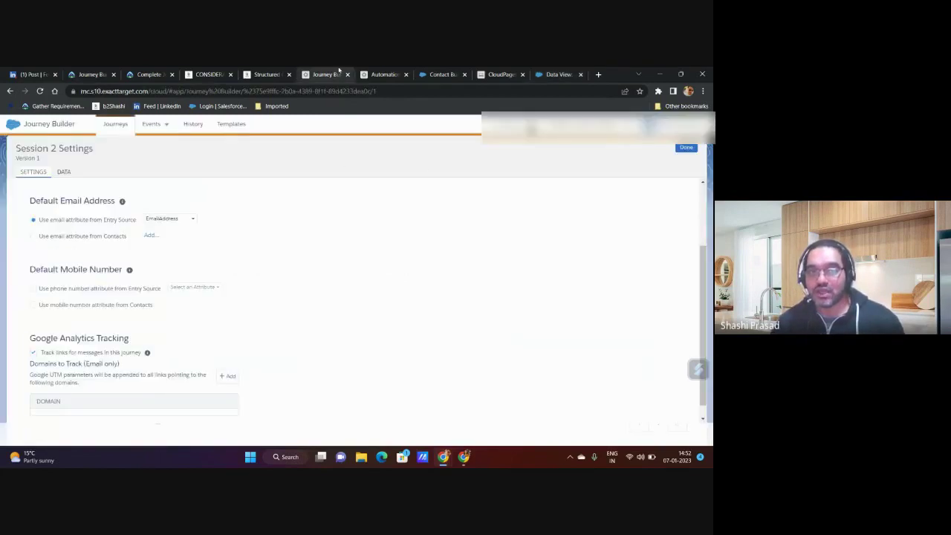
click(682, 151)
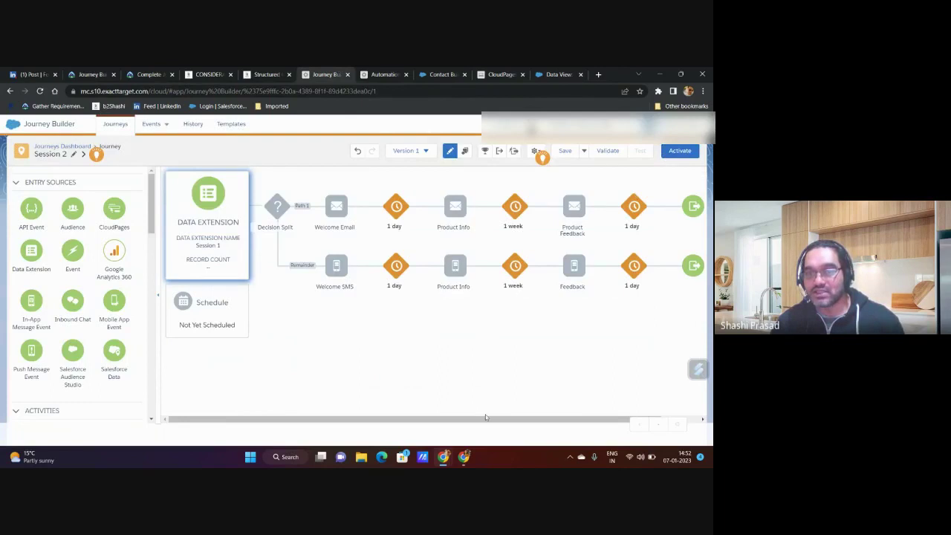
scroll(594, 422, right, 1)
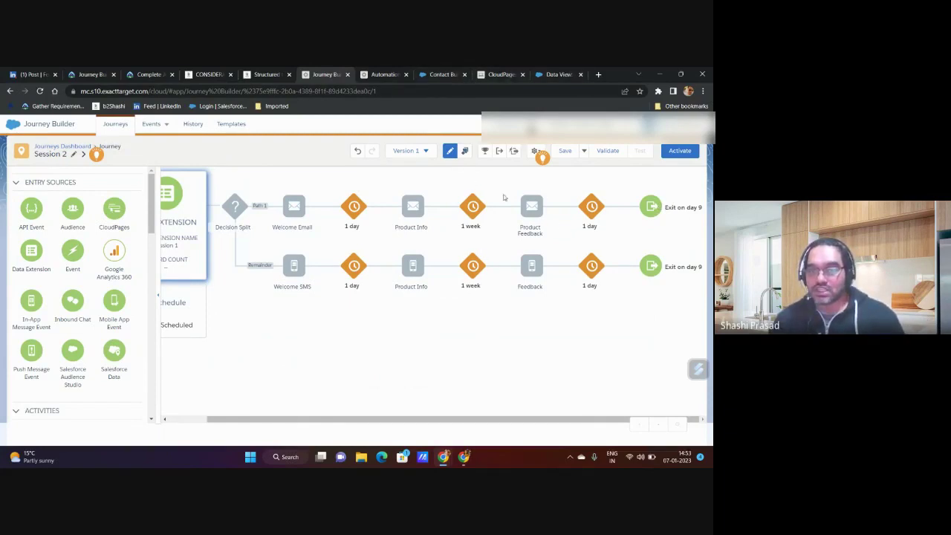
click(536, 151)
click(518, 170)
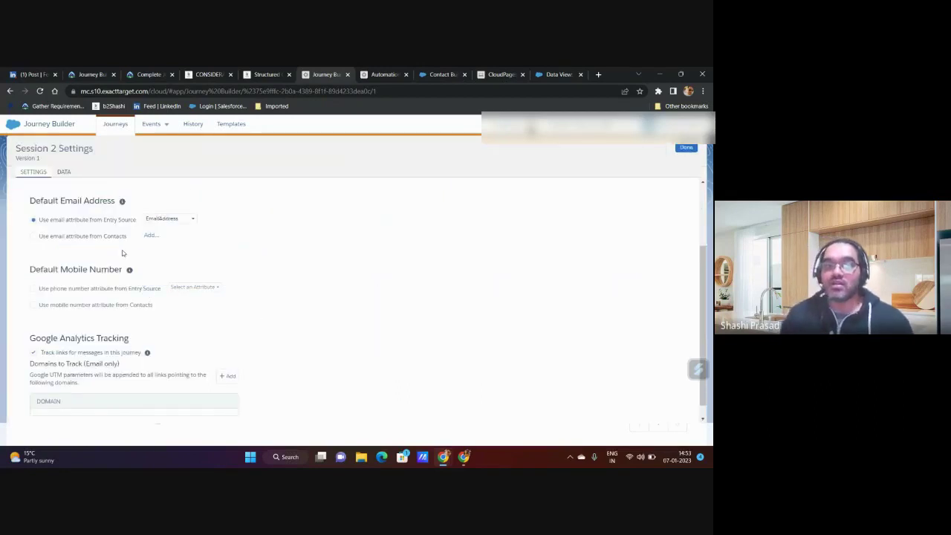
click(153, 222)
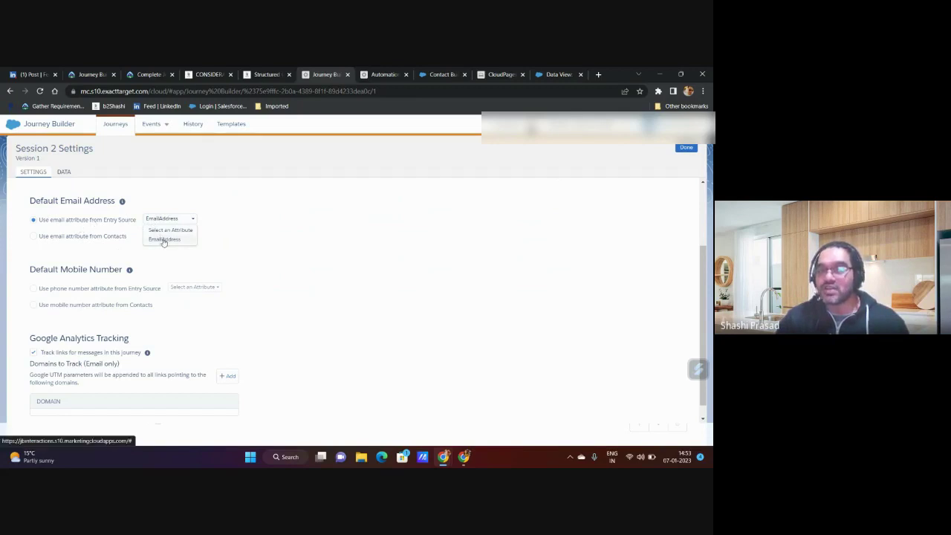
click(239, 257)
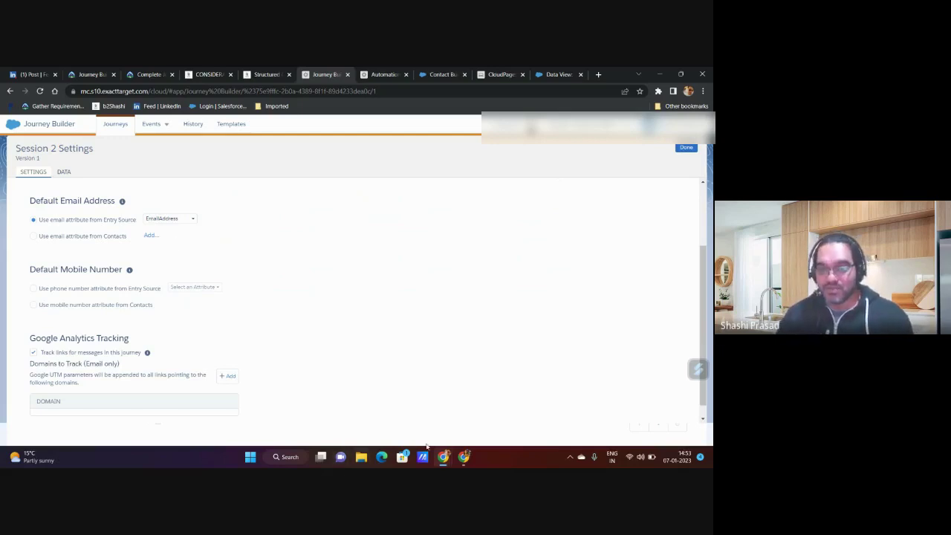
click(466, 458)
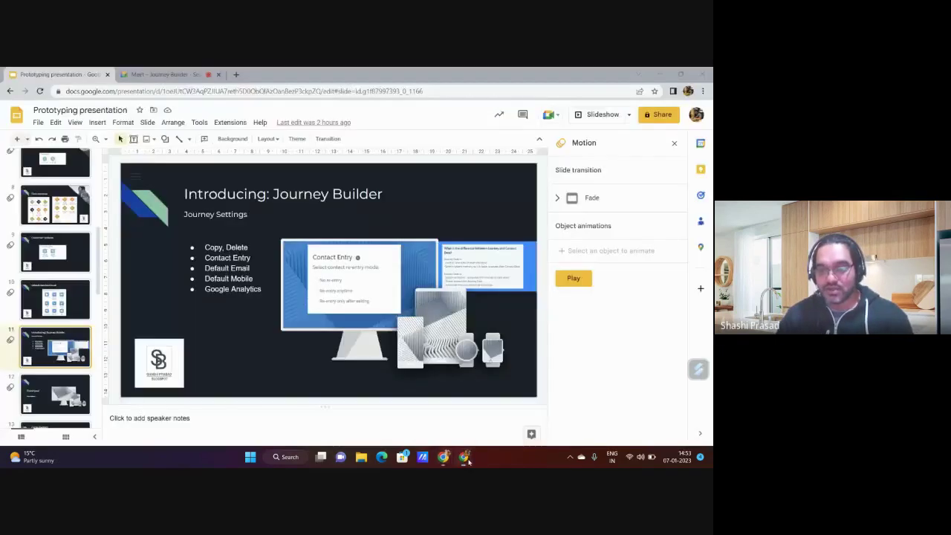
click(467, 458)
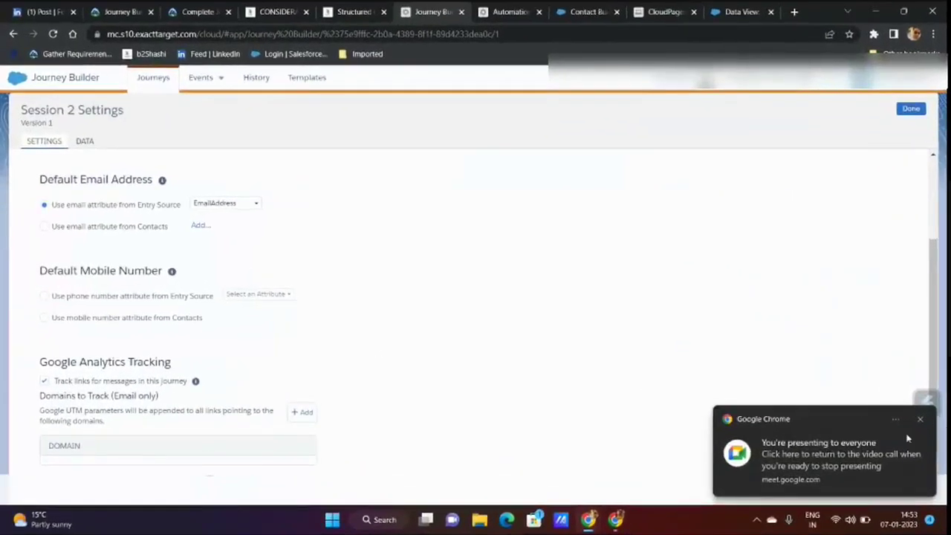
click(921, 421)
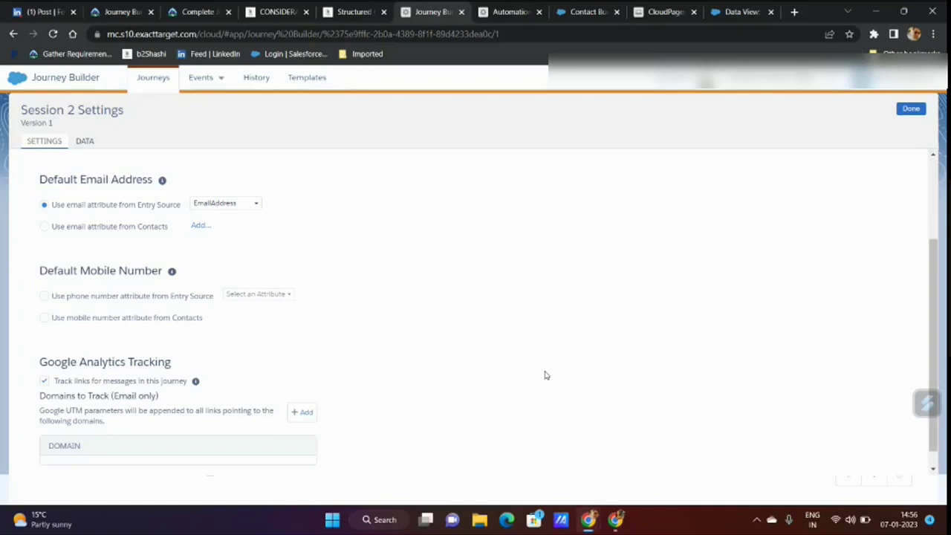
- Launch Notepad and type the heading 'Contact object' below two blank lines
click(381, 525)
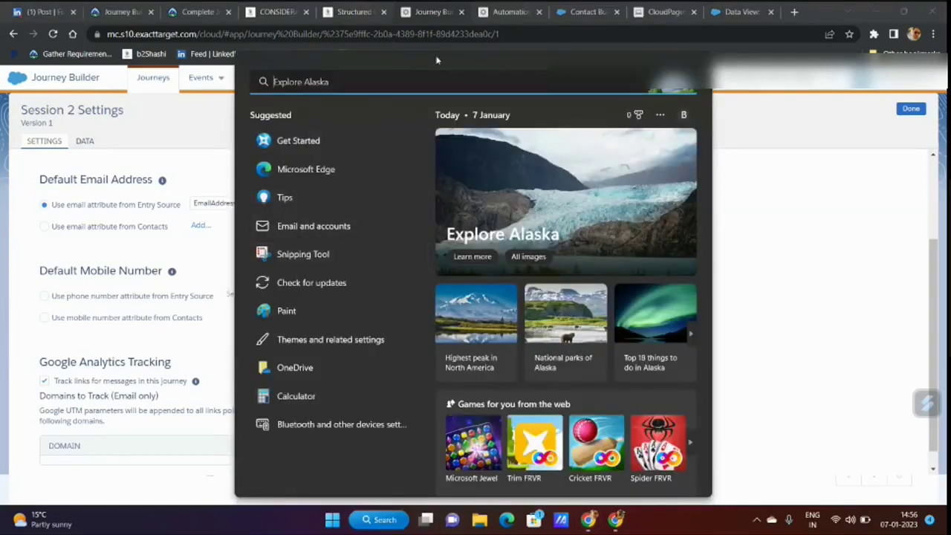
text(notepad)
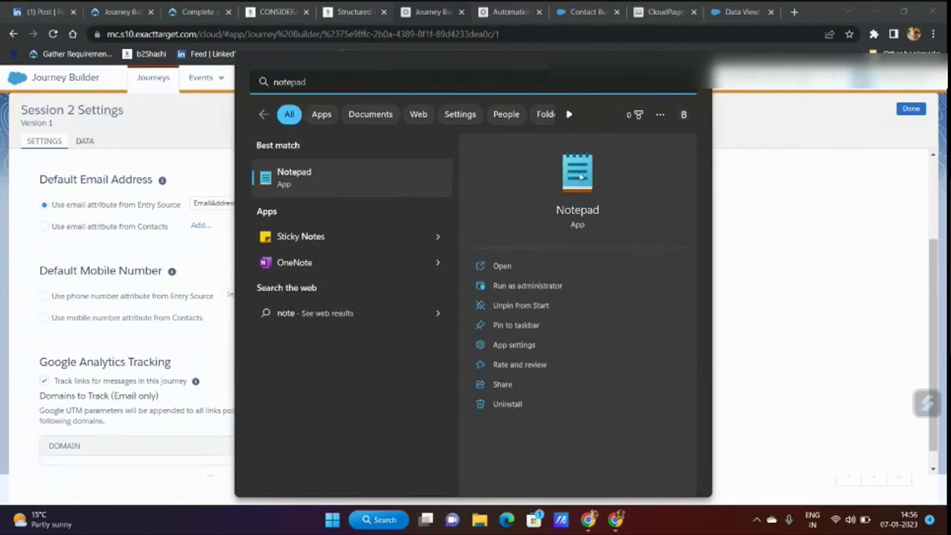
key(Return)
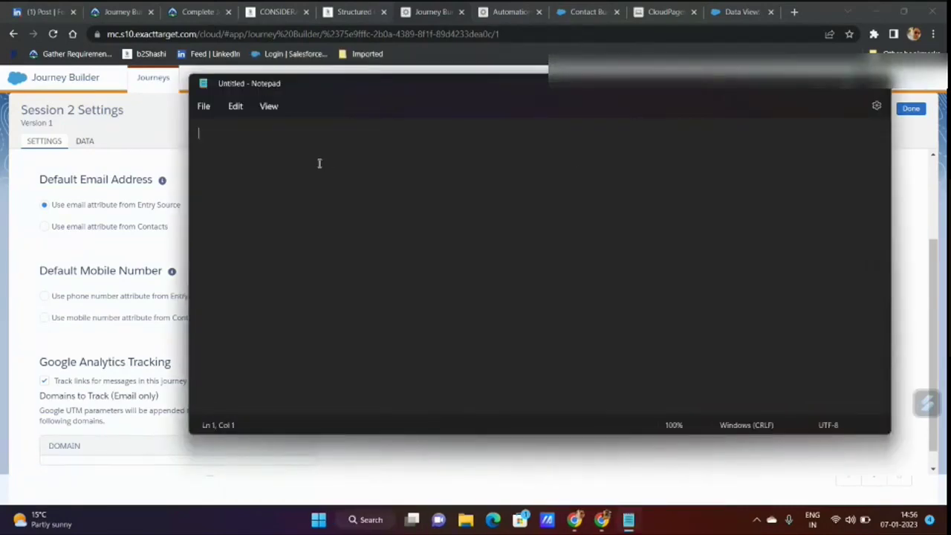
key(Return)
key(Return)
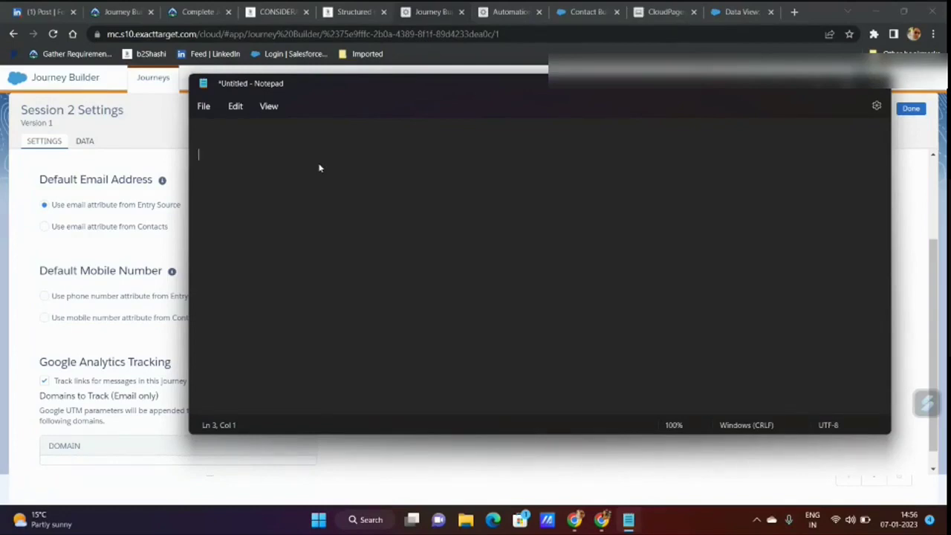
text(Context)
key(BackSpace)
key(BackSpace)
key(BackSpace)
key(BackSpace)
text(tact objec)
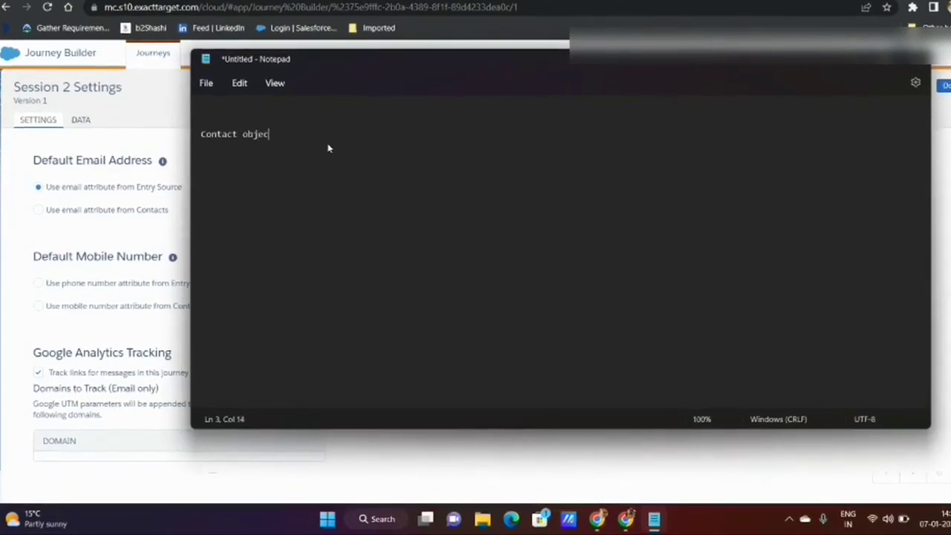
text(t)
- List the fields ID and Email_Consent_1__C under the heading
key(Return)
key(Return)
key(Return)
text(ID)
key(Return)
text(Email Consent )
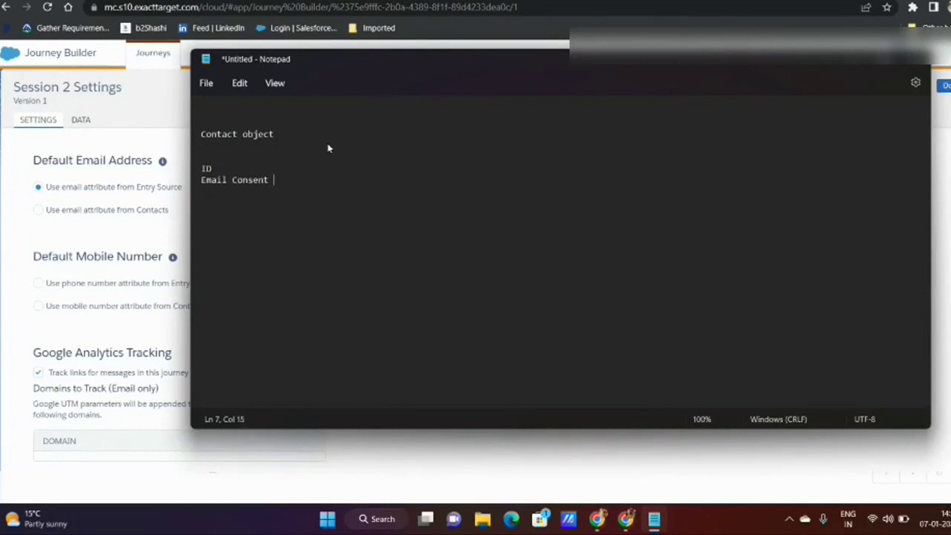
text(1)
key(Return)
key(BackSpace)
key(BackSpace)
key(BackSpace)
key(BackSpace)
key(BackSpace)
key(BackSpace)
key(BackSpace)
key(BackSpace)
key(BackSpace)
key(BackSpace)
key(BackSpace)
text(_Consent_1__C)
- Duplicate the consent line to add Email_Consent_2__C and Email_Consent_3__C
drag(295, 180, 201, 184)
key(ctrl+c)
click(303, 181)
key(Return)
key(ctrl+v)
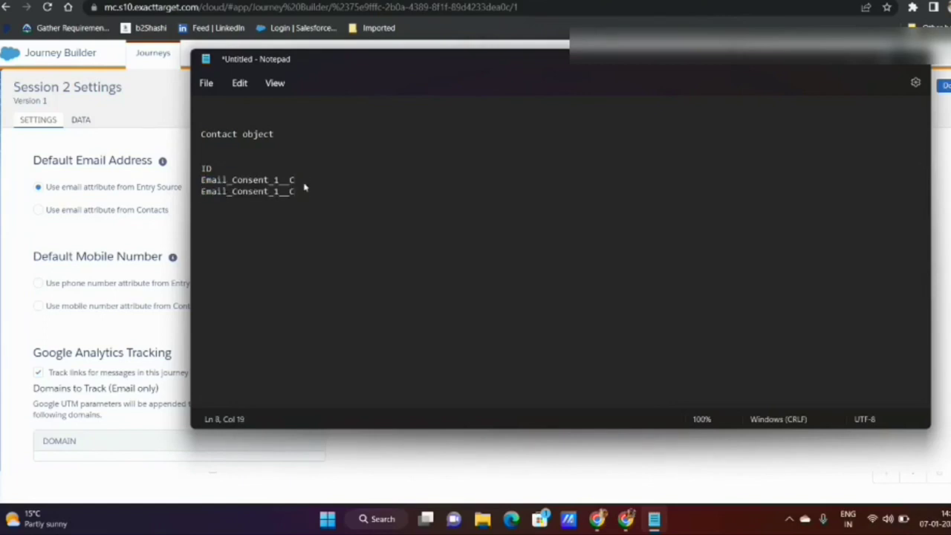
key(Return)
key(ctrl+v)
key(ctrl+v)
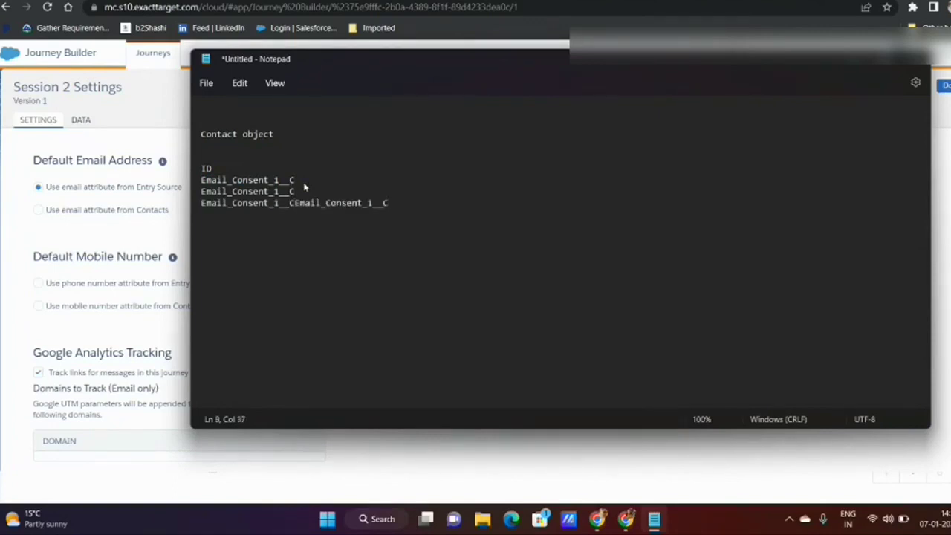
key(BackSpace)
key(BackSpace)
key(BackSpace)
key(BackSpace)
key(BackSpace)
key(BackSpace)
key(BackSpace)
key(BackSpace)
key(BackSpace)
key(BackSpace)
key(BackSpace)
key(BackSpace)
key(BackSpace)
key(BackSpace)
key(BackSpace)
key(BackSpace)
key(BackSpace)
key(BackSpace)
key(Up)
key(Left)
key(Left)
key(BackSpace)
text(2)
key(Down)
key(BackSpace)
text(3)
- Mark Email_Consent_1__C with 'optin - true'
click(267, 154)
click(221, 167)
click(309, 179)
text(optin  )
text( true)
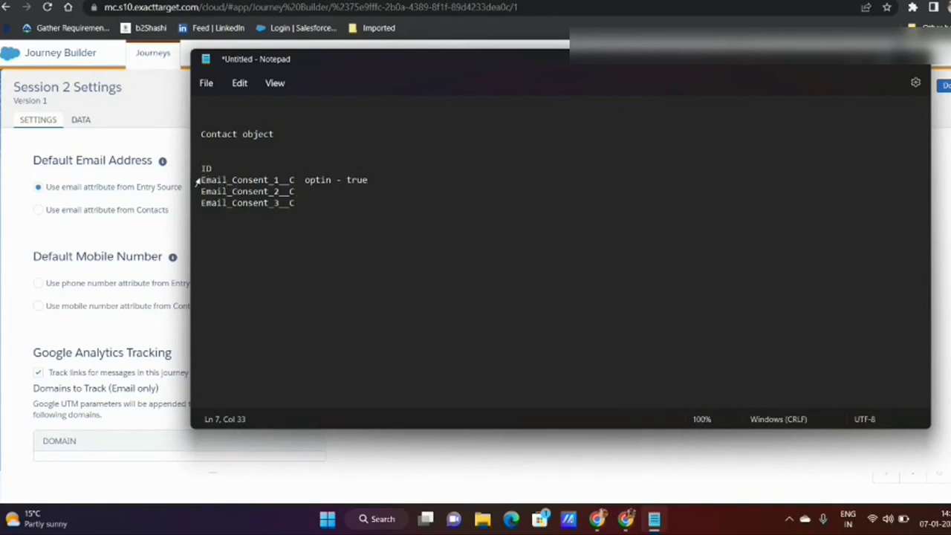
- Paste a copy of the ID and three consent lines below the list
drag(200, 180, 253, 181)
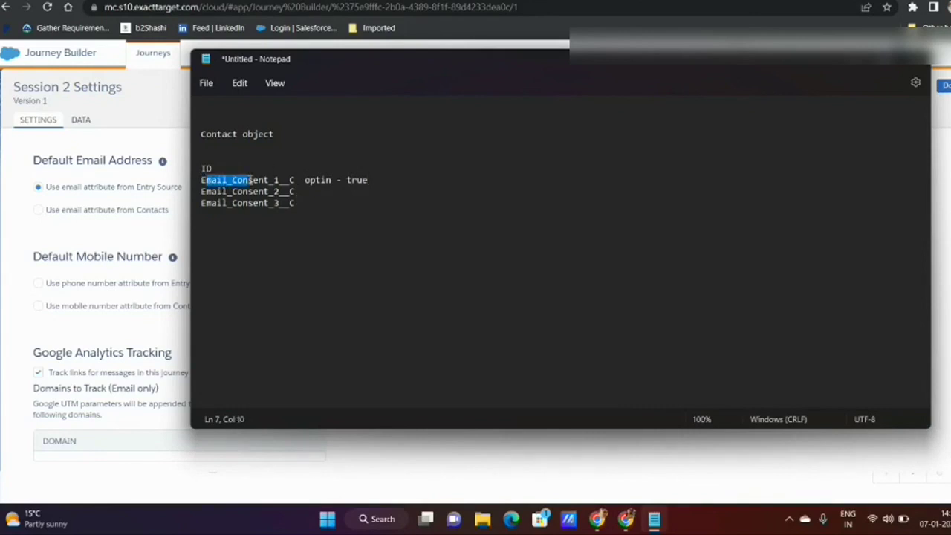
drag(319, 208, 203, 156)
key(ctrl+c)
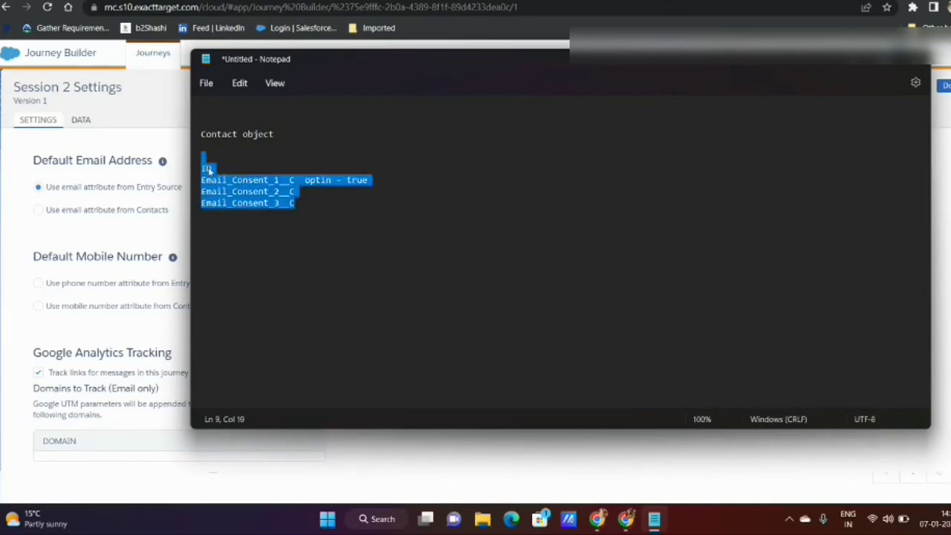
click(308, 203)
key(Return)
key(Return)
key(Return)
key(ctrl+v)
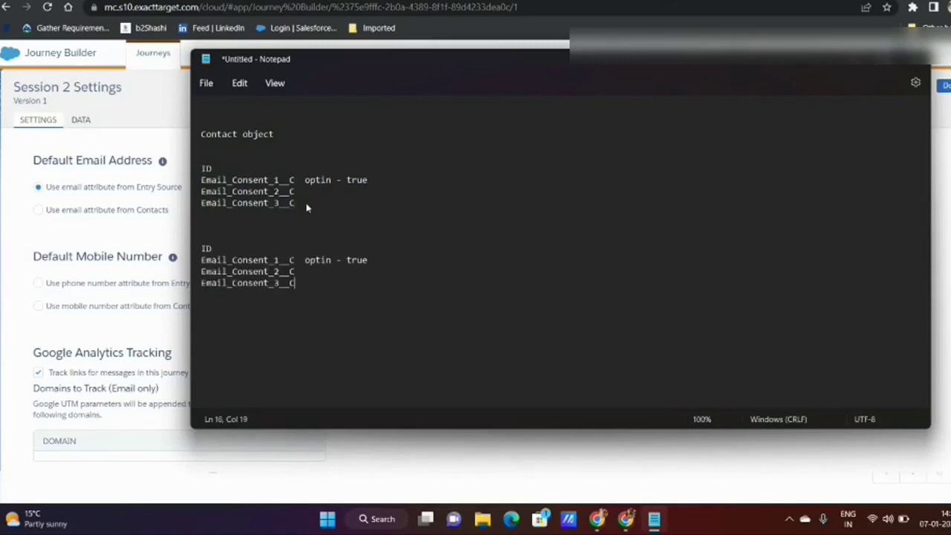
- In the copy, move 'optin - true' from Email_Consent_1__C to Email_Consent_2__C
drag(304, 260, 372, 261)
key(ctrl+c)
key(Delete)
click(321, 271)
key(ctrl+v)
double_click(256, 272)
click(268, 315)
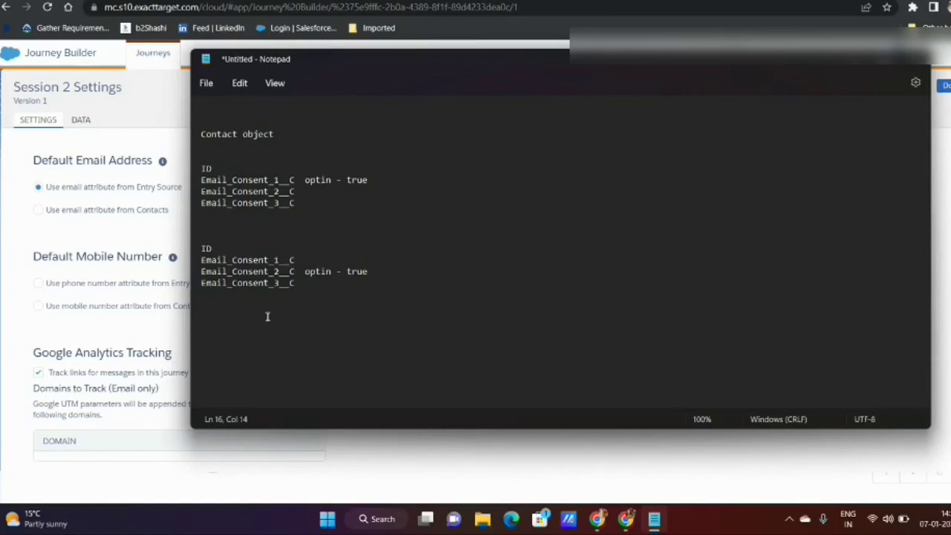
- Take Session 2's default mobile number from the entry source, leaving the email attribute unchanged
click(130, 283)
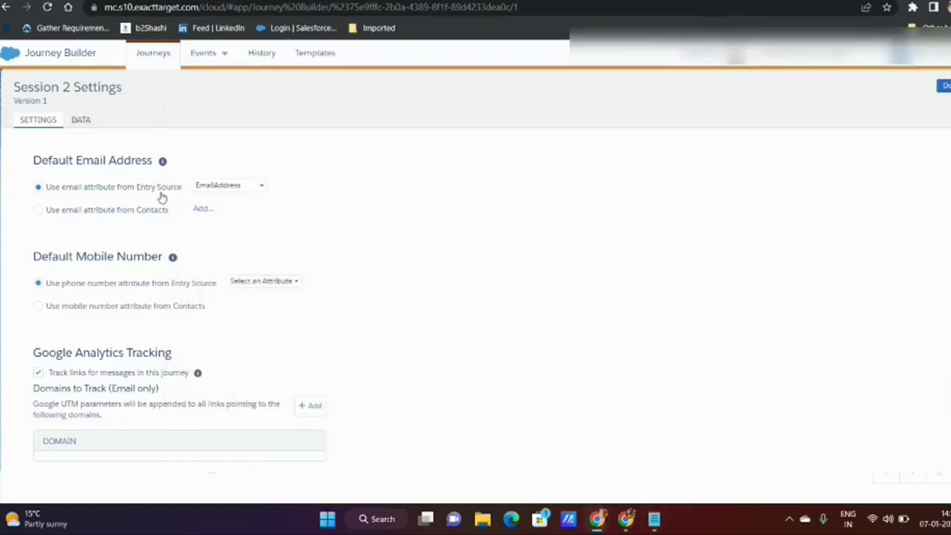
click(237, 187)
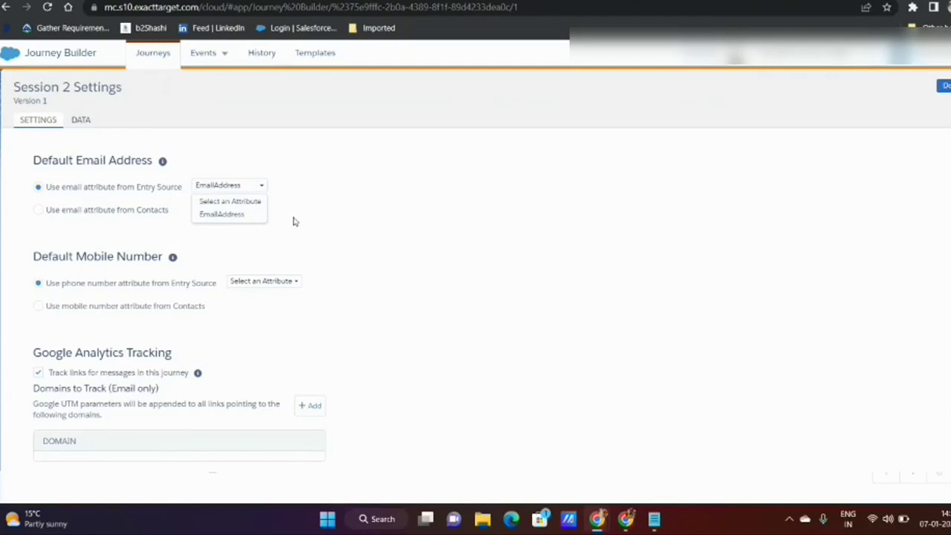
click(291, 221)
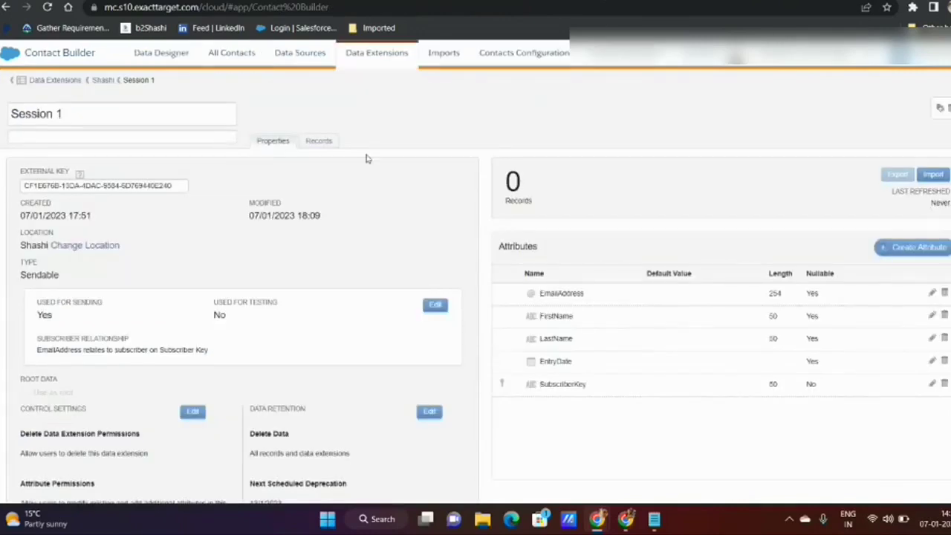
- View Session 1's records and properties, then select its EmailAddress attribute name
click(316, 144)
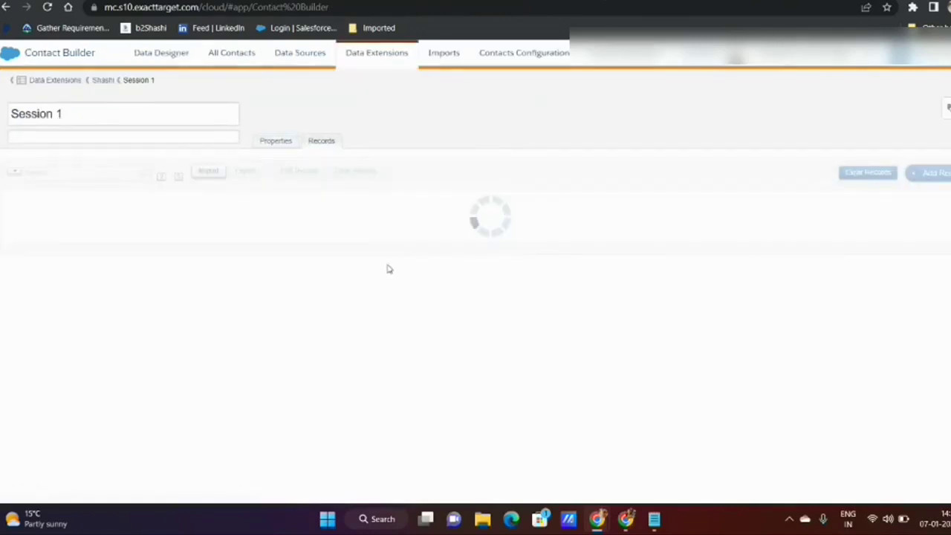
click(272, 143)
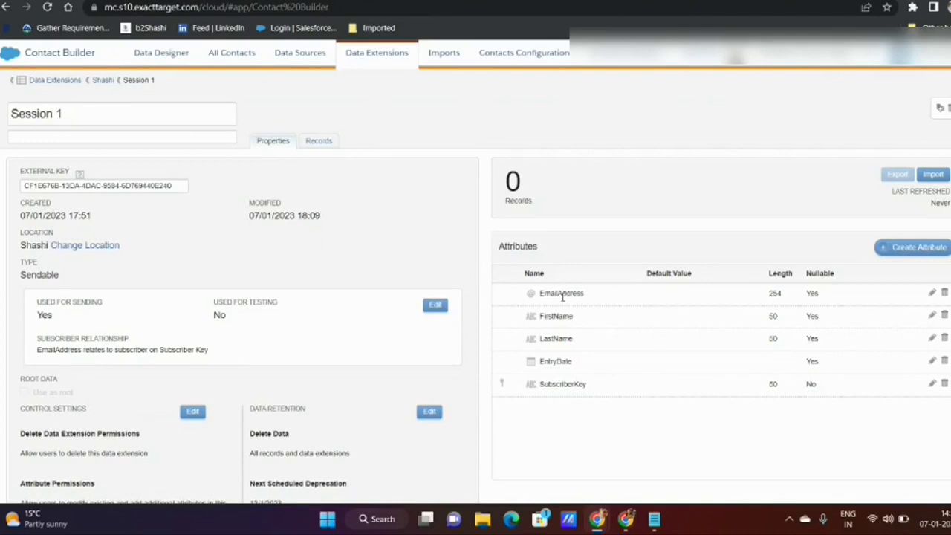
double_click(563, 295)
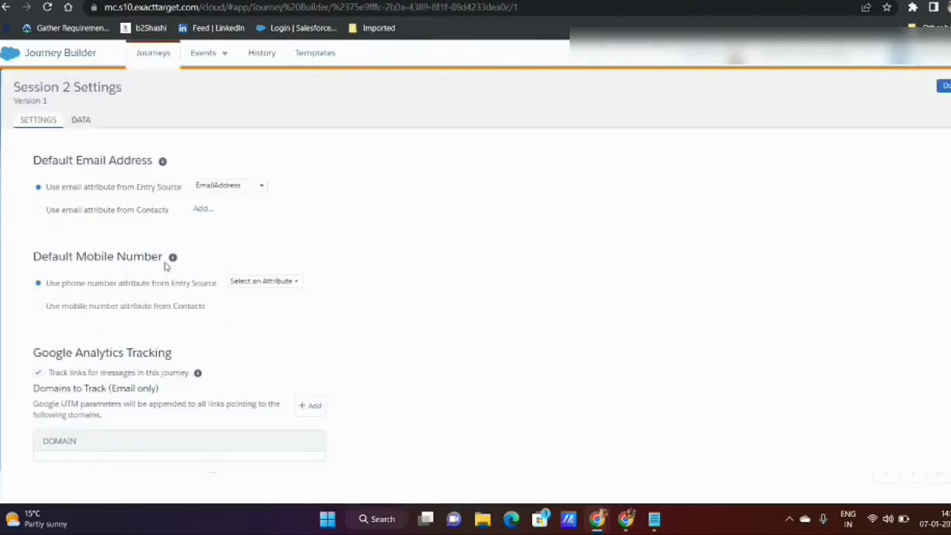
- Allow re-entry anytime, then highlight 'Consent' in Email_Consent_1__C and Email_Consent_2__C in the notes
scroll(148, 286, up, 2)
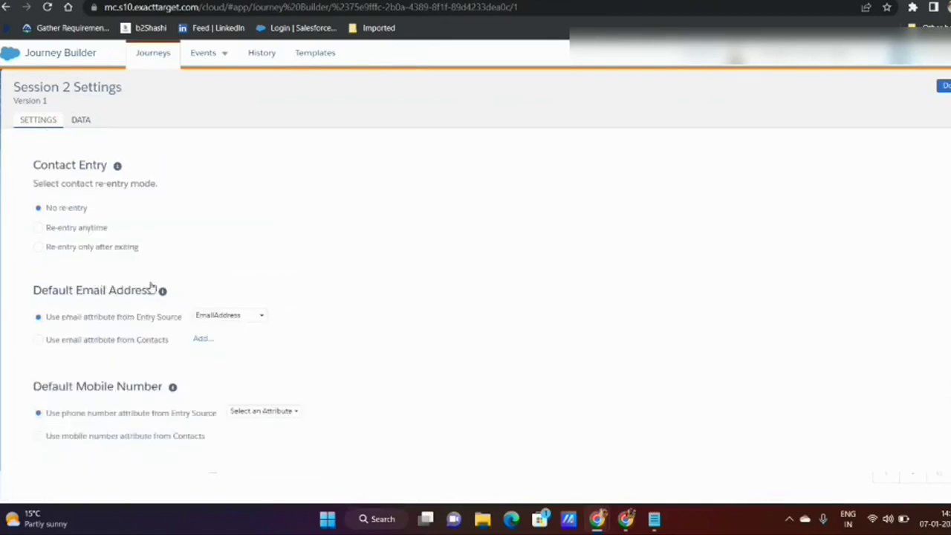
click(87, 235)
click(654, 518)
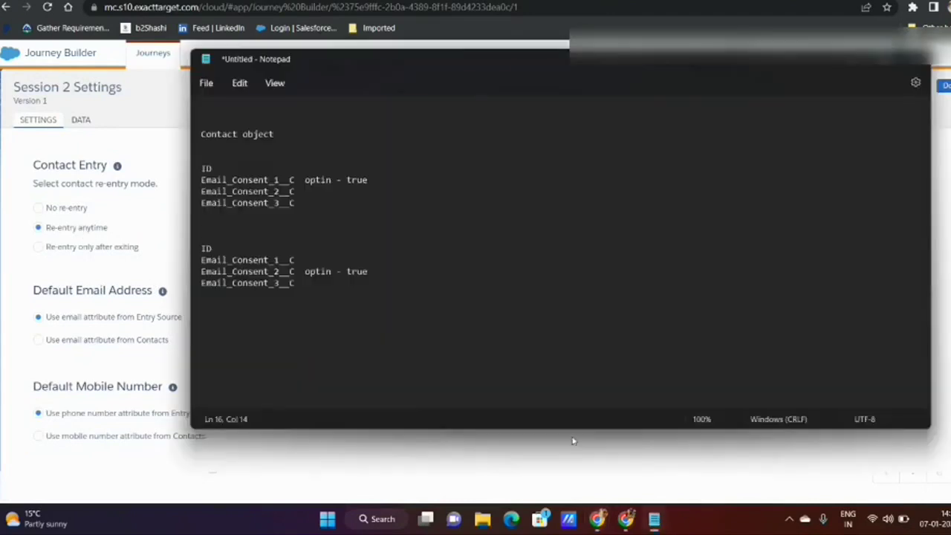
double_click(236, 184)
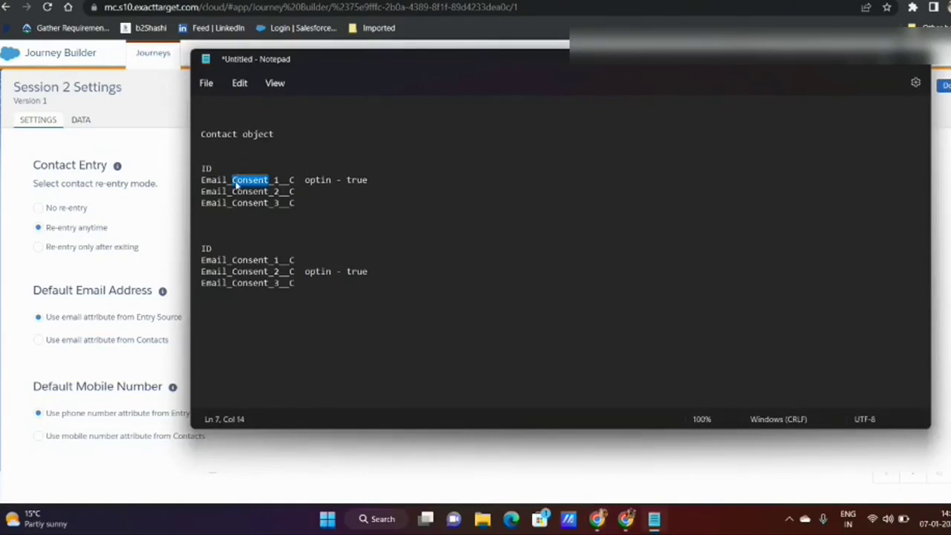
double_click(239, 272)
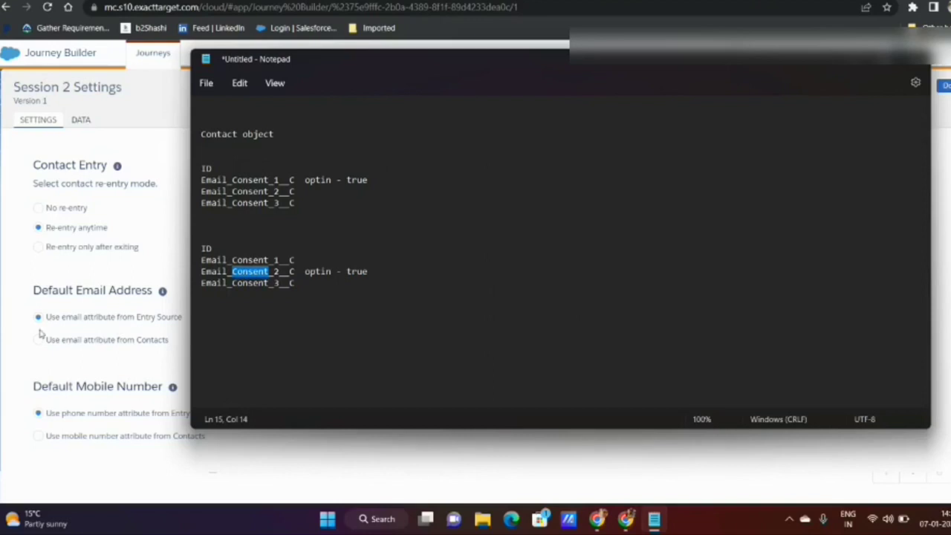
- Set Session 2's default email address to the Contacts email attribute
click(128, 326)
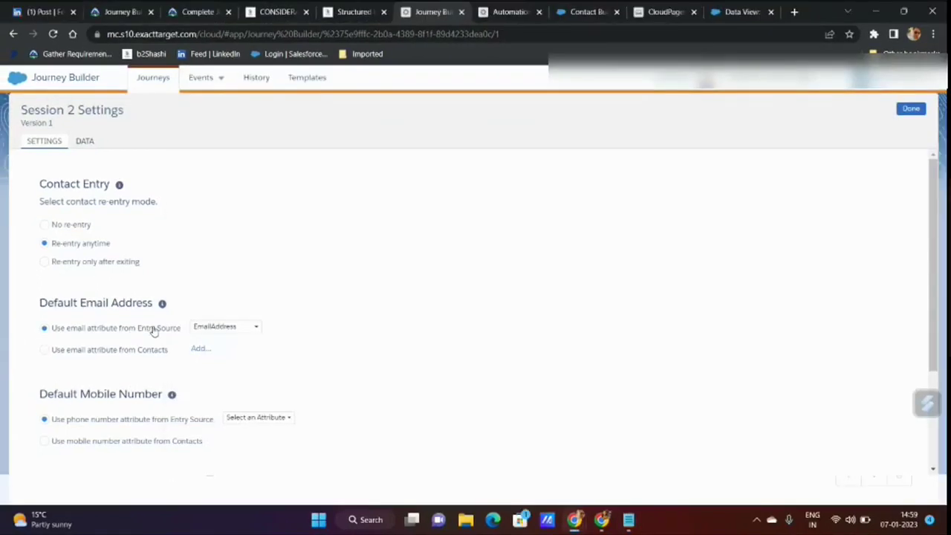
click(102, 357)
click(619, 527)
- Type the 'All subscribers' heading with 'Subscriberkey' and 'EmailAdress' on separate lines below
click(391, 324)
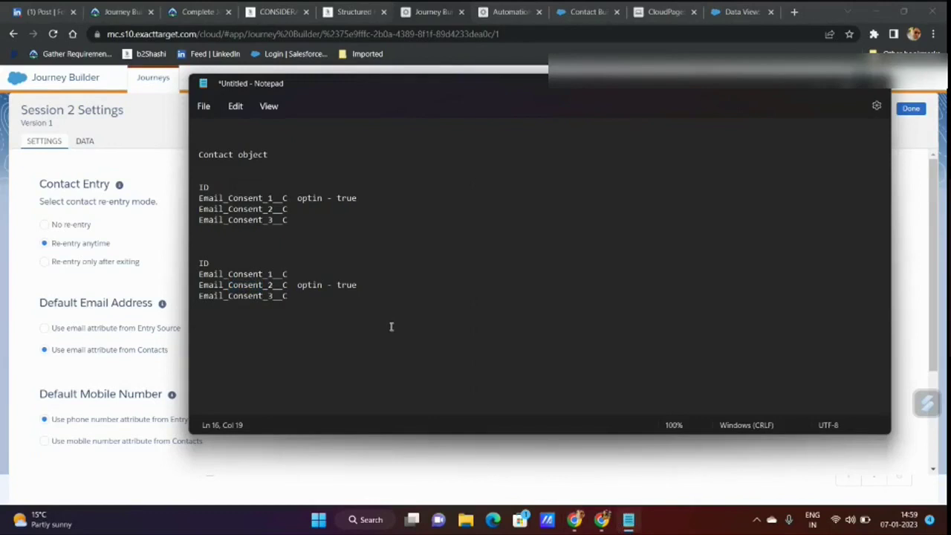
key(Return)
key(Return)
text(All subs)
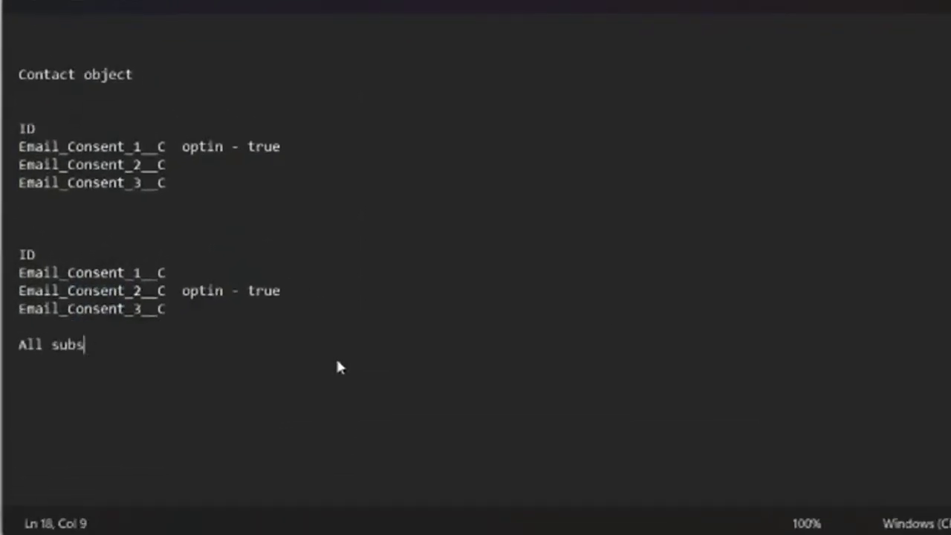
key(BackSpace)
key(BackSpace)
text(bscribers)
key(Return)
key(Return)
text(Subscriberke)
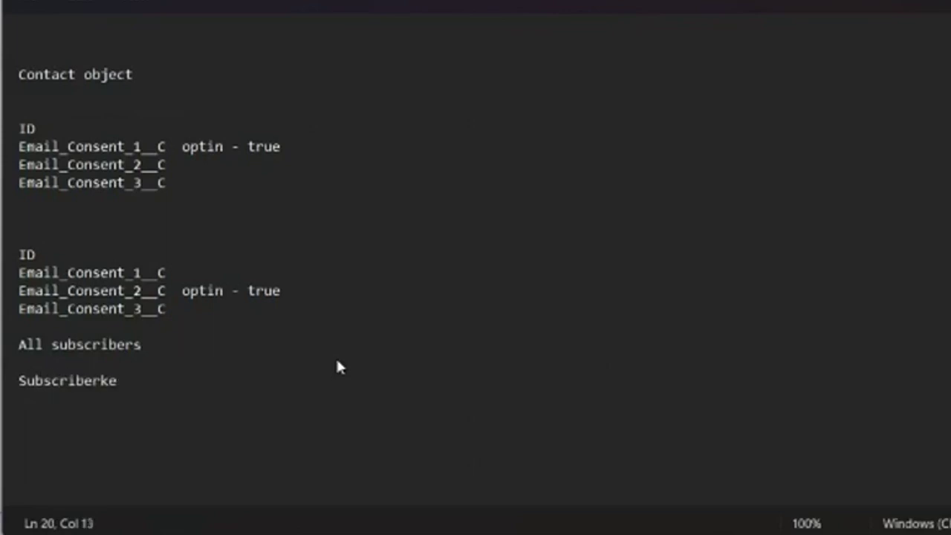
text(y)
key(Return)
text(Em)
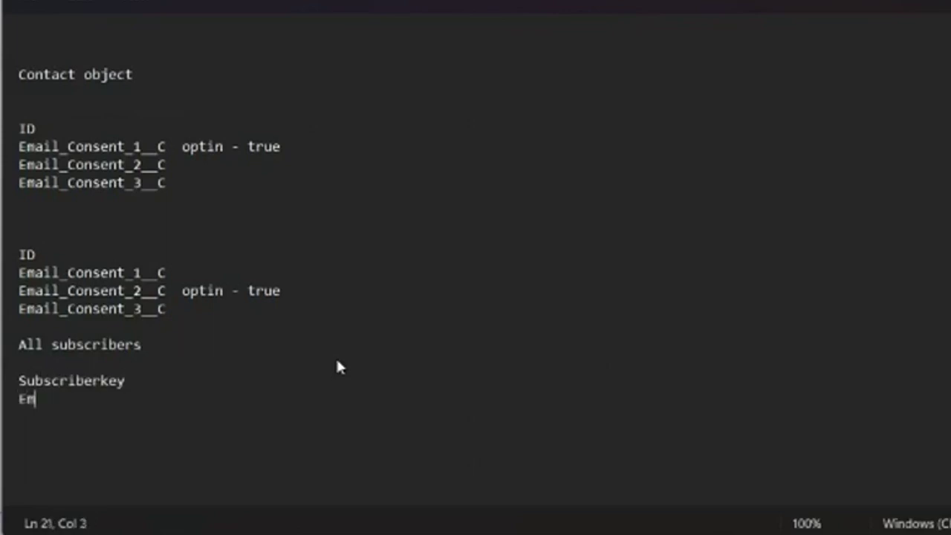
text(ailAdress)
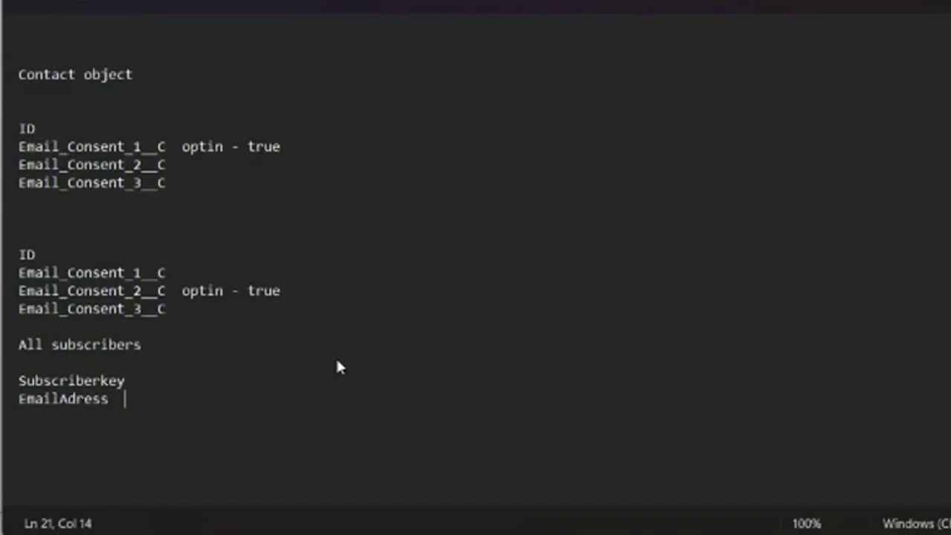
- Add a dashed divider line after the second consent list
click(220, 310)
key(Return)
key(Return)
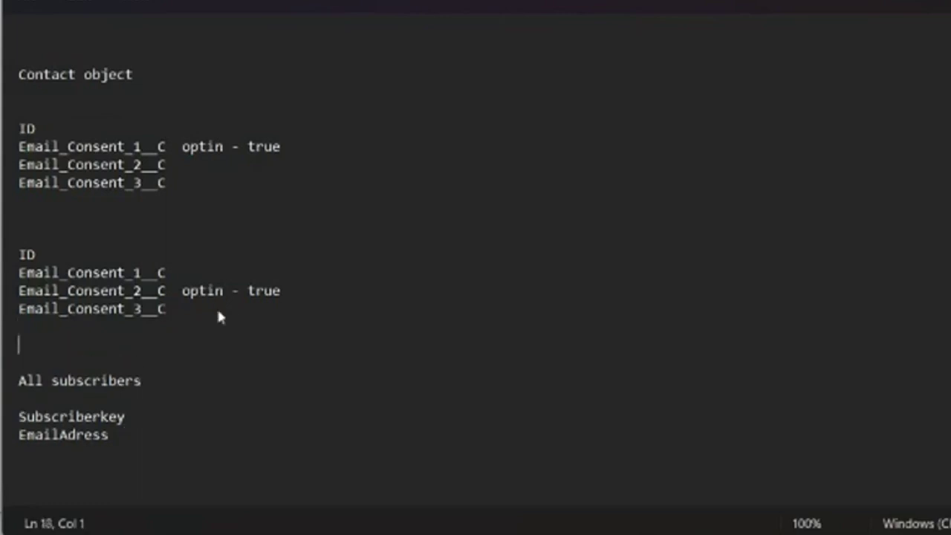
text(-----------------------------------------------------------------------------------)
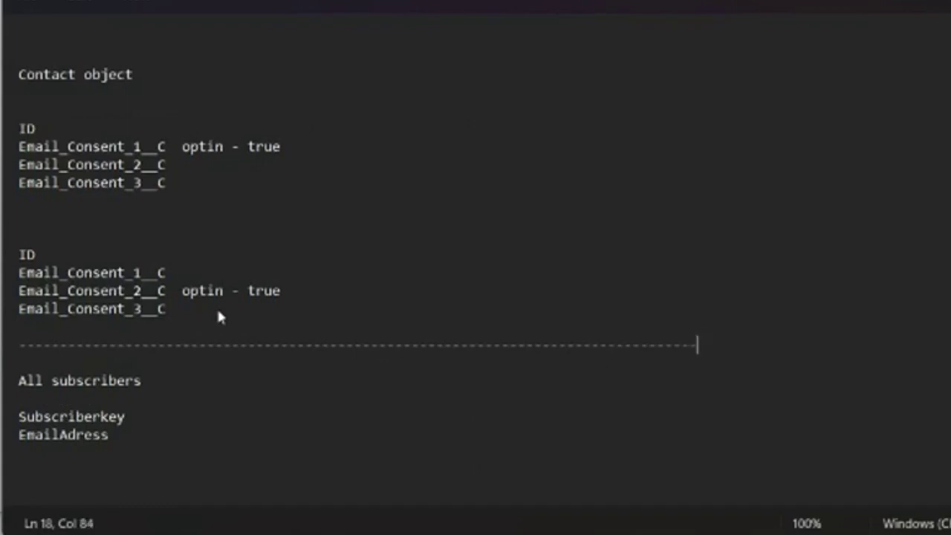
- Move 'EmailAdress' up beside 'Subscriberkey' so they form column headers
click(153, 445)
drag(126, 419, 26, 418)
double_click(46, 437)
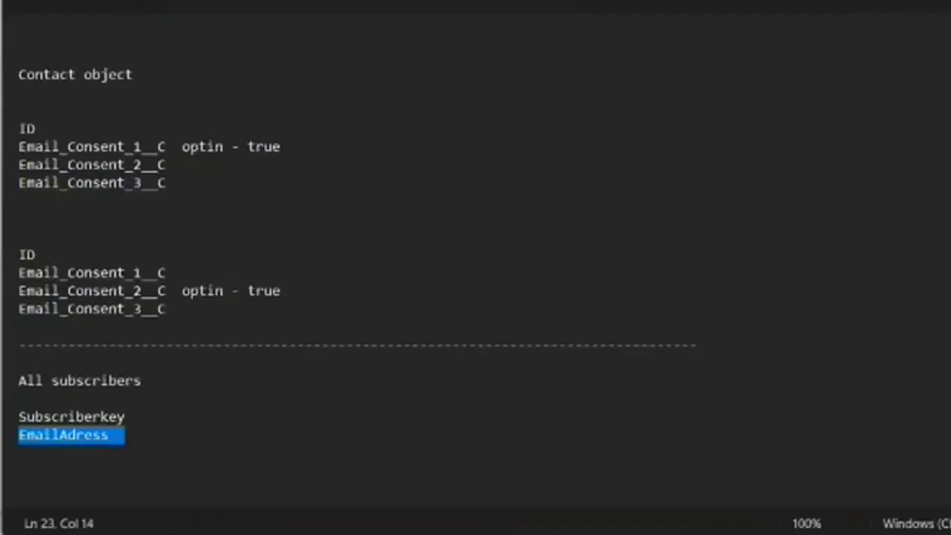
double_click(106, 418)
click(147, 411)
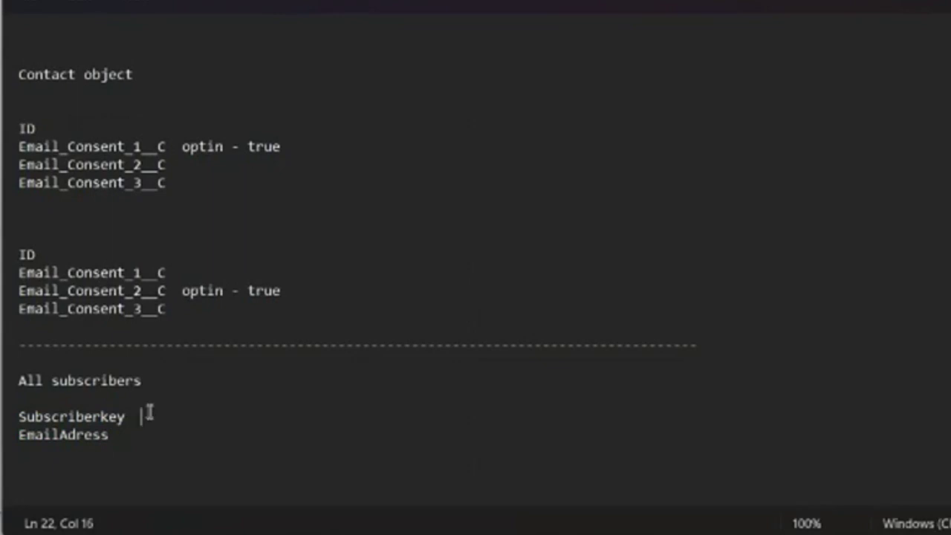
double_click(66, 437)
key(ctrl+c)
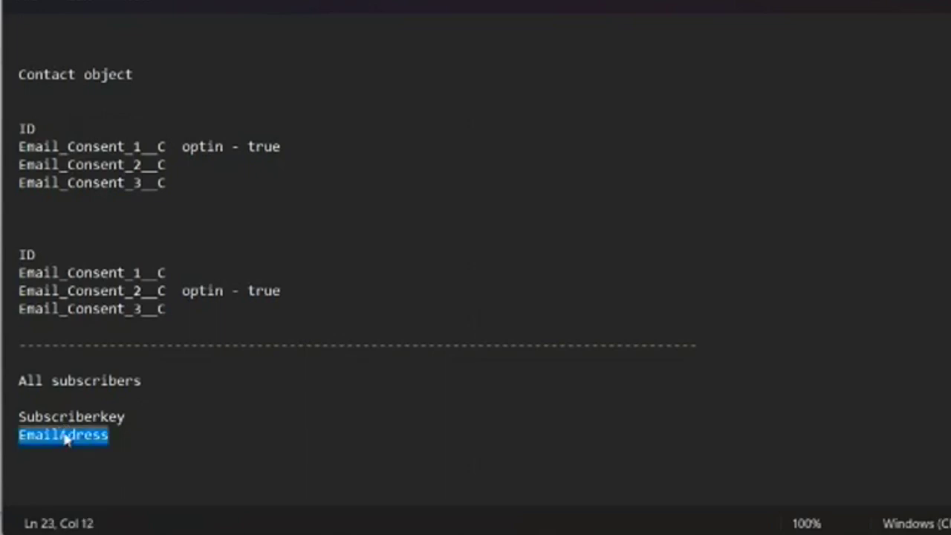
key(BackSpace)
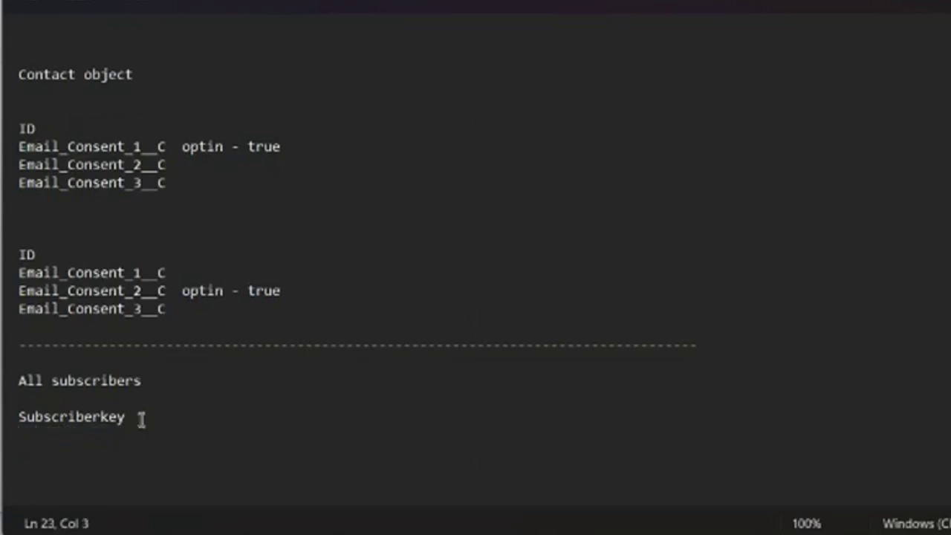
click(141, 420)
key(ctrl+v)
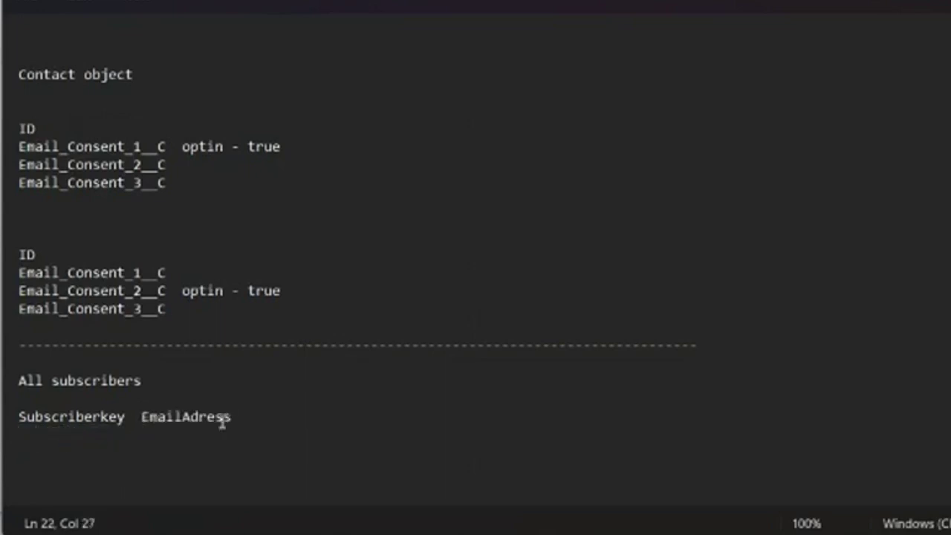
- Add a sample row with a subscriber key and email address, then delete and restore it
key(Return)
text(003)
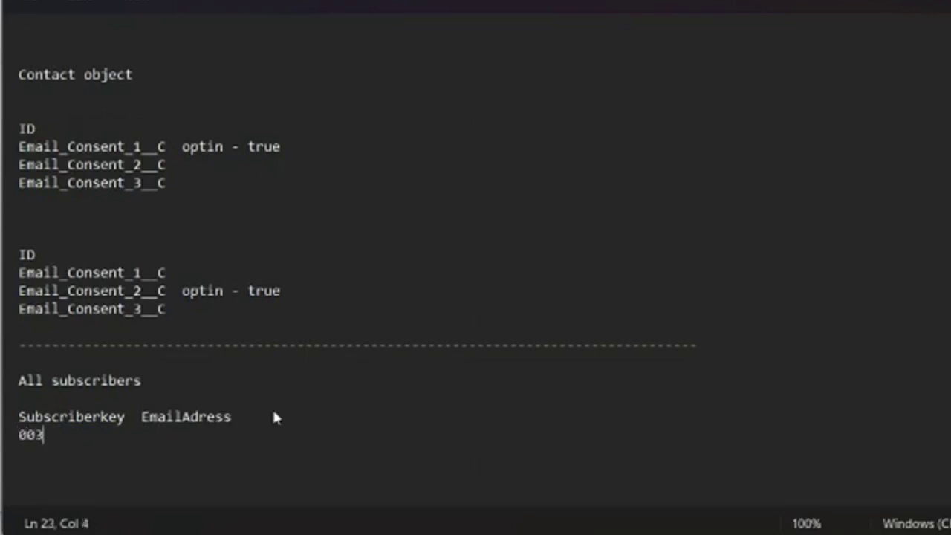
text(hjjhjh12)
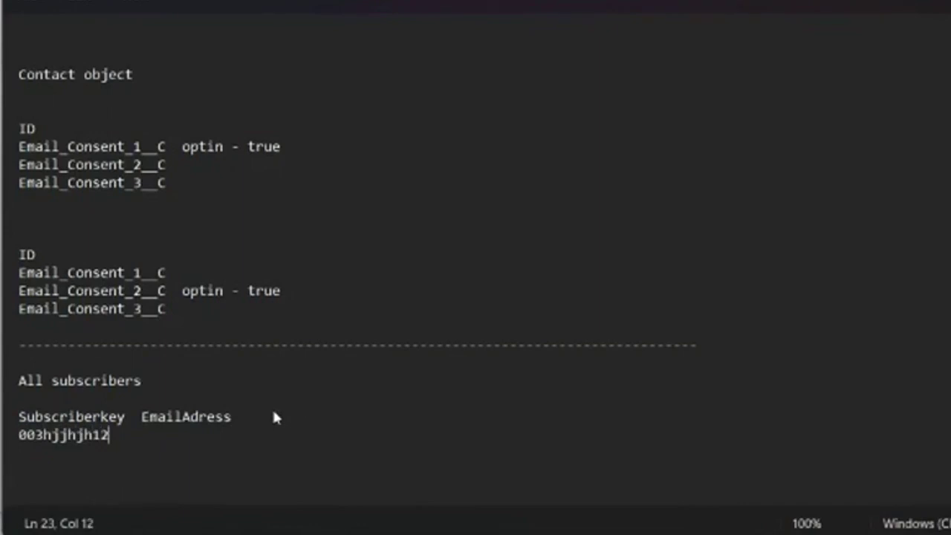
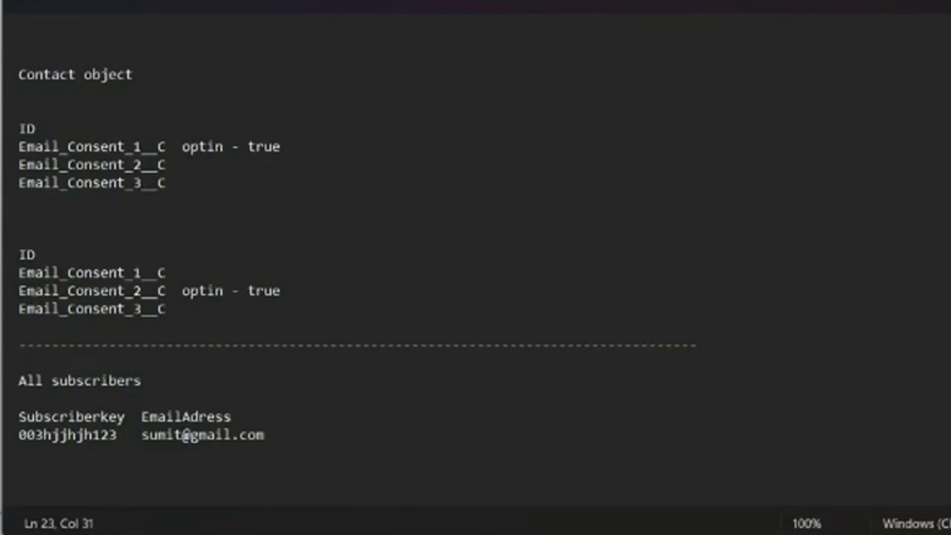
double_click(44, 437)
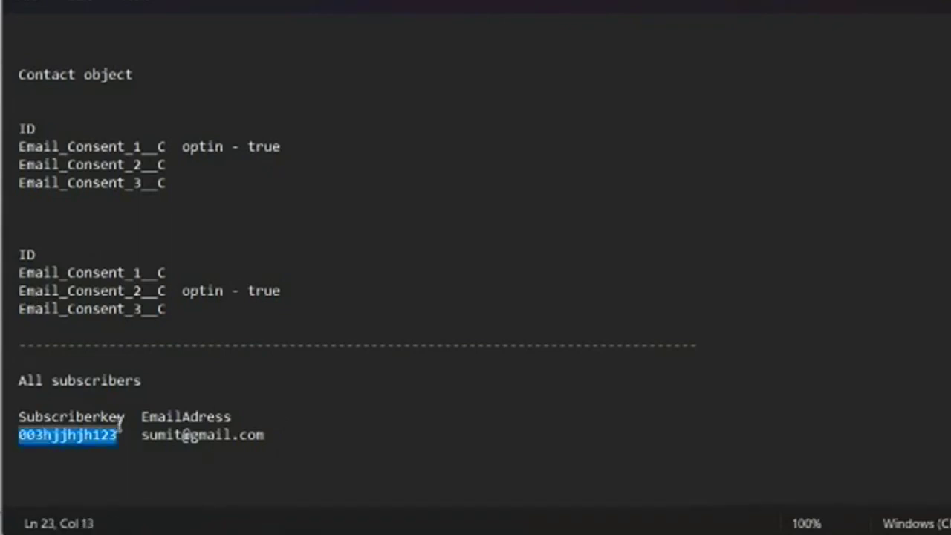
drag(140, 435, 264, 436)
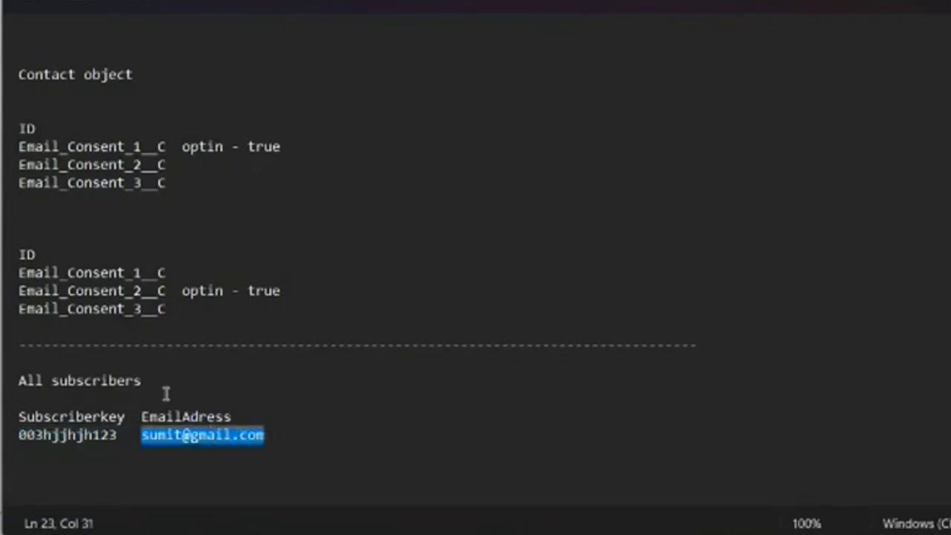
click(162, 382)
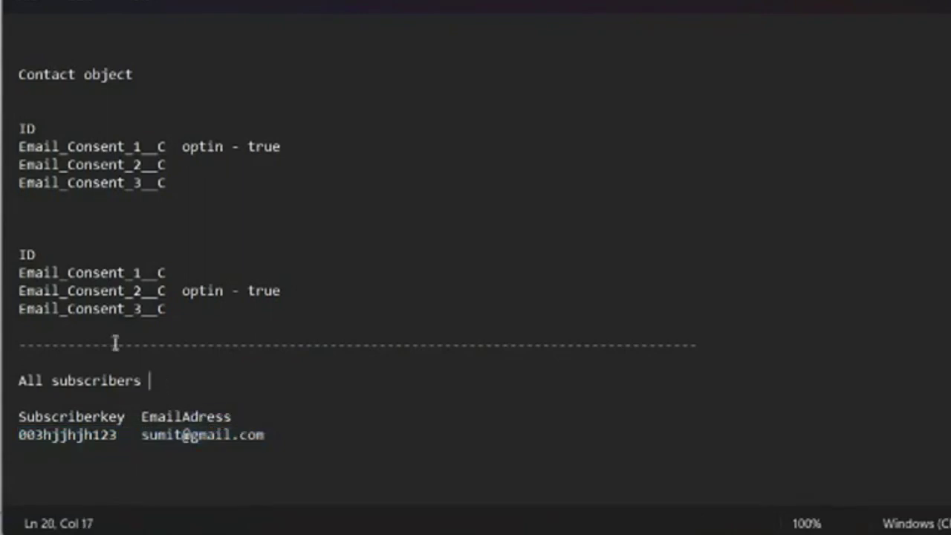
drag(265, 439, 9, 446)
key(BackSpace)
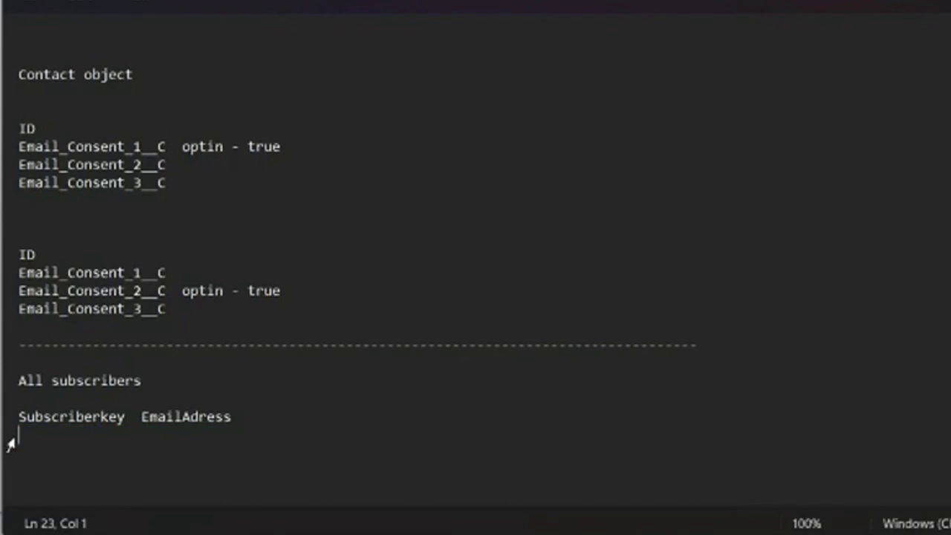
key(ctrl+z)
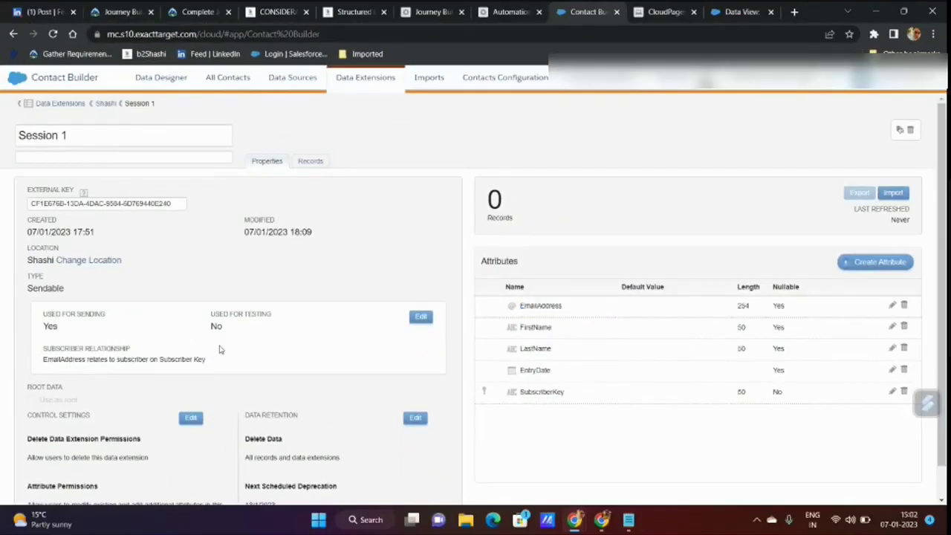
- Make SubscriberKey the sending field in Session 1's sending behaviour and save it
click(419, 317)
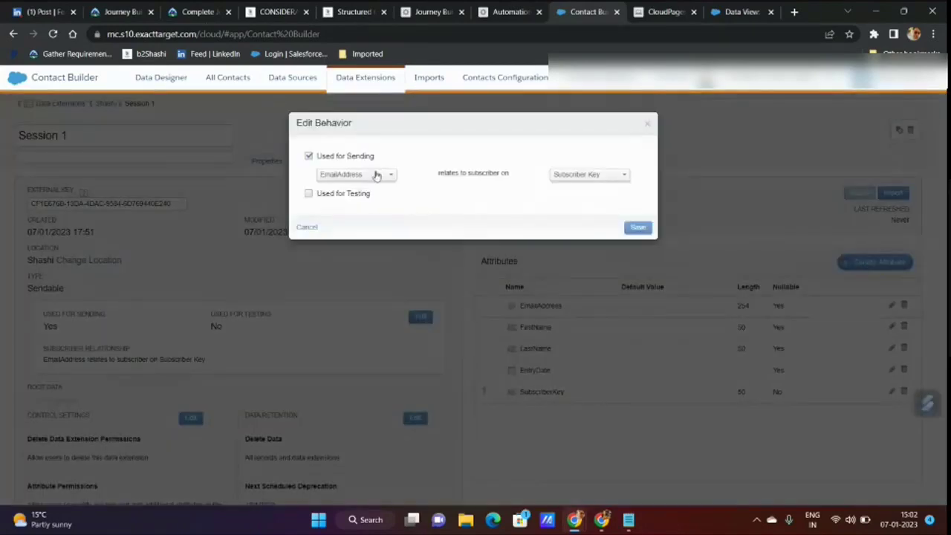
click(375, 176)
click(359, 226)
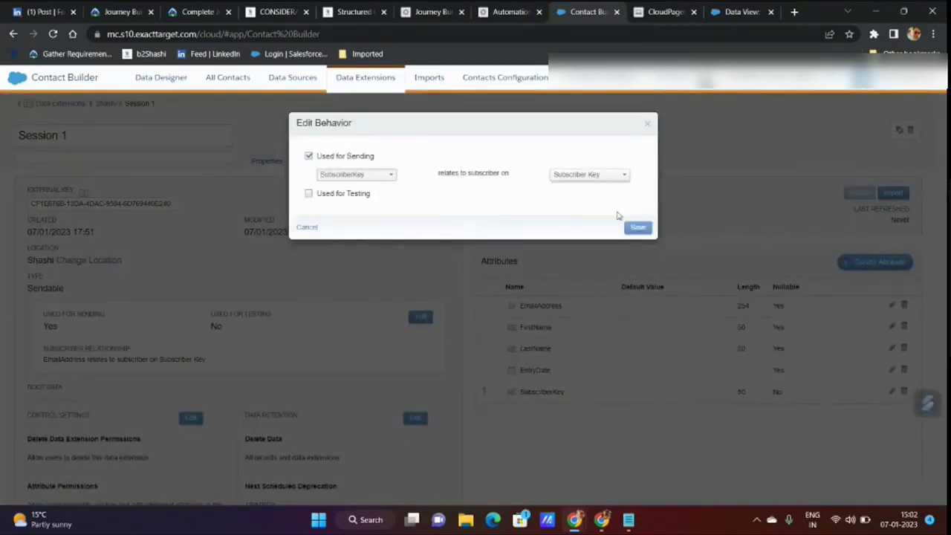
click(637, 227)
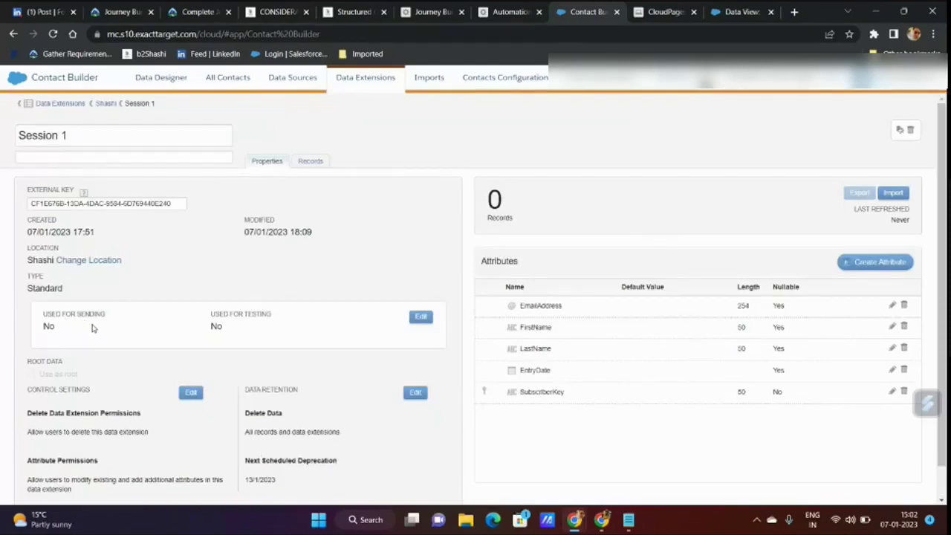
click(420, 317)
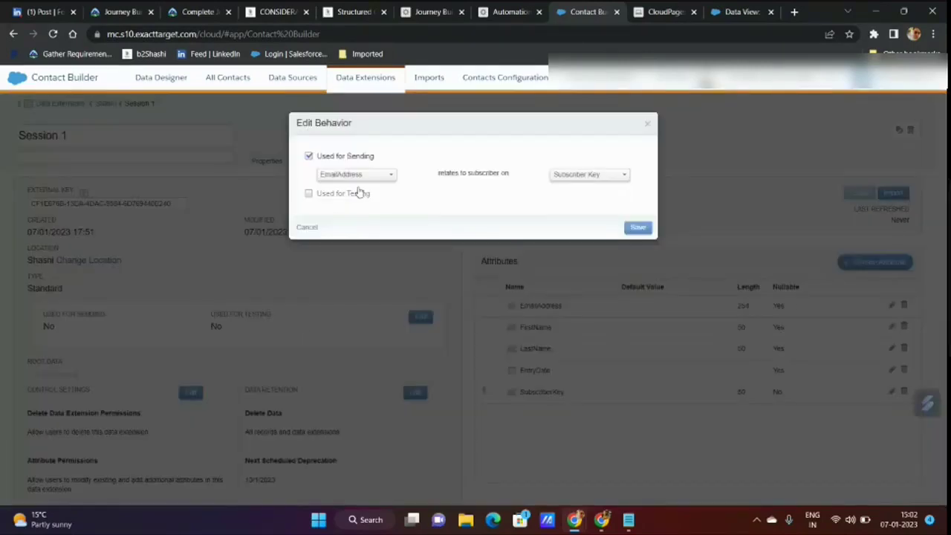
click(360, 177)
click(350, 222)
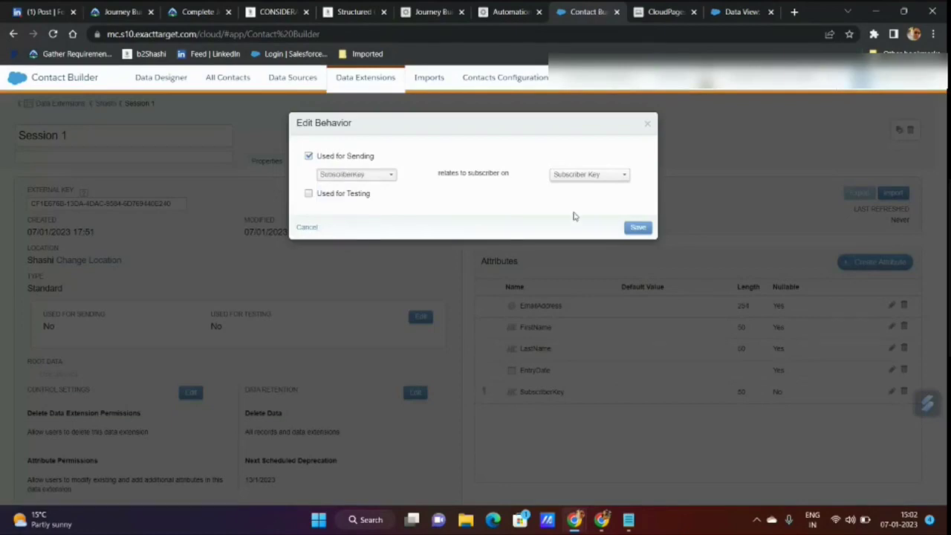
click(638, 228)
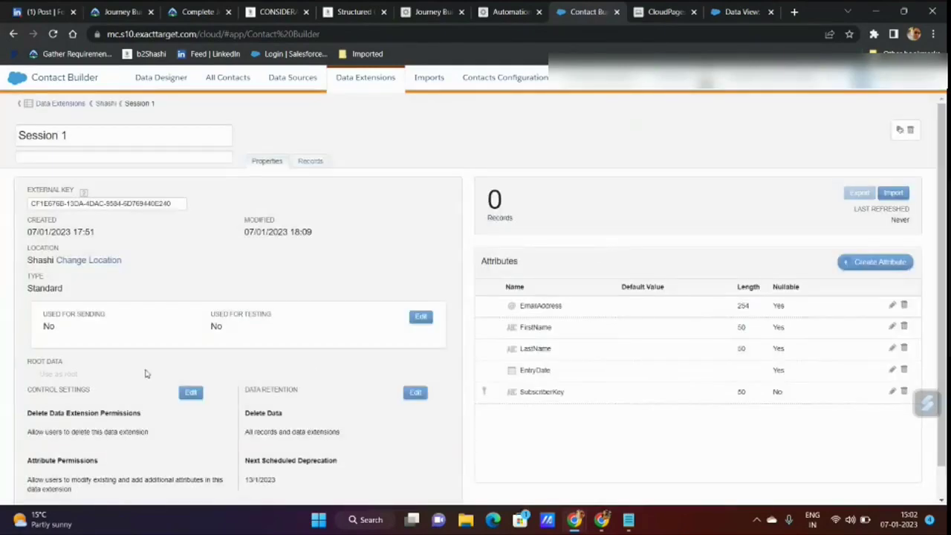
click(421, 317)
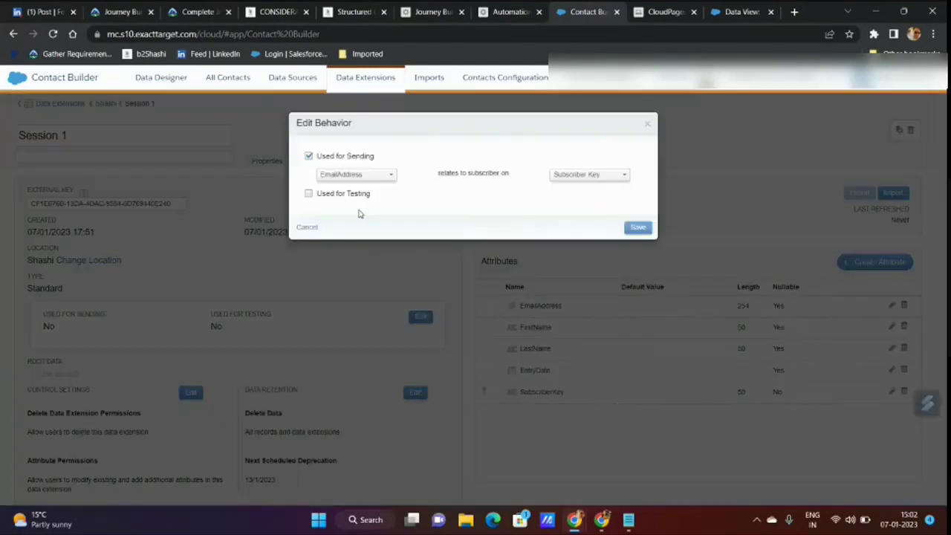
click(362, 178)
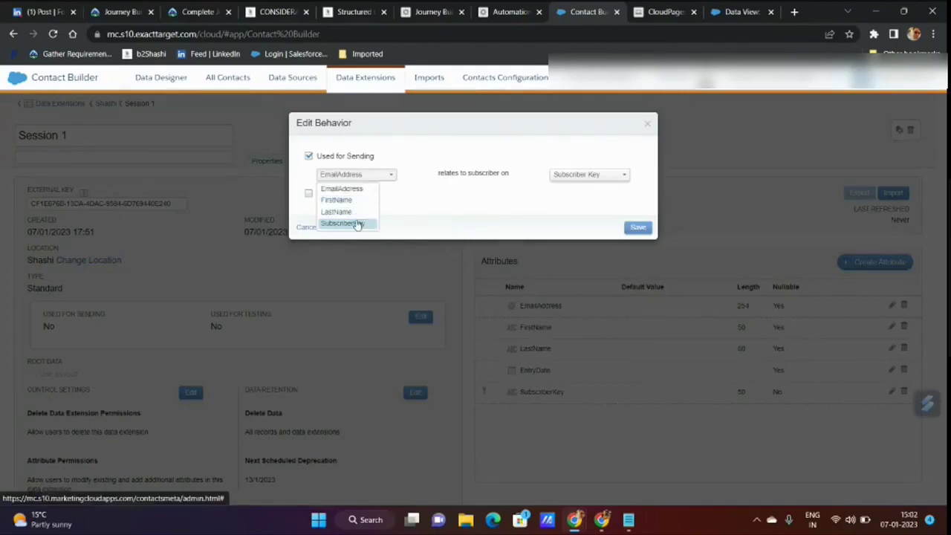
click(355, 223)
click(638, 228)
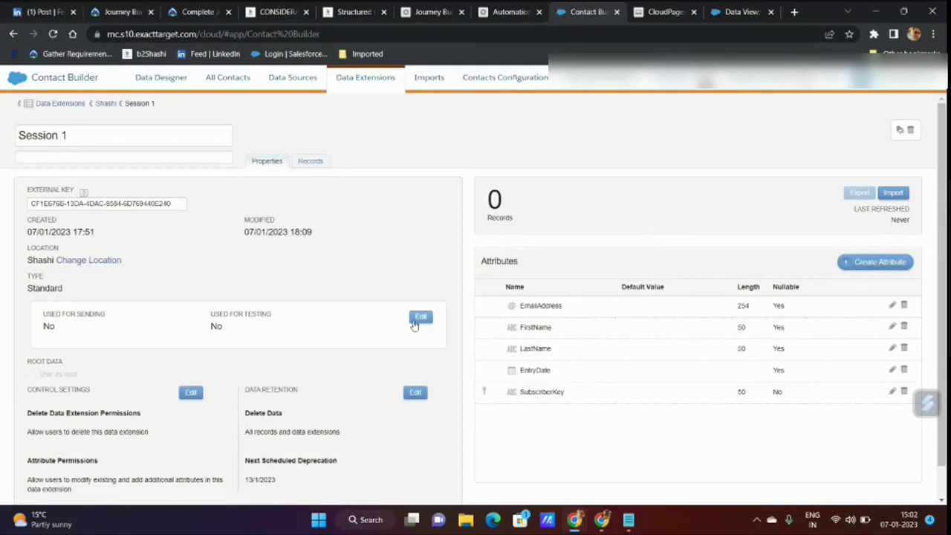
- Check that EmailAddress relates to subscribers on Subscriber Key, closing the settings unchanged
click(420, 316)
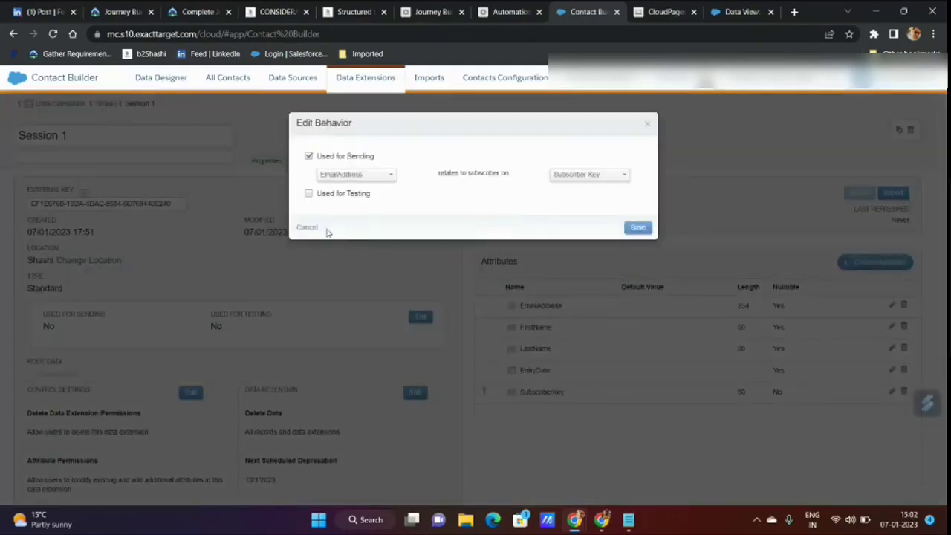
click(308, 227)
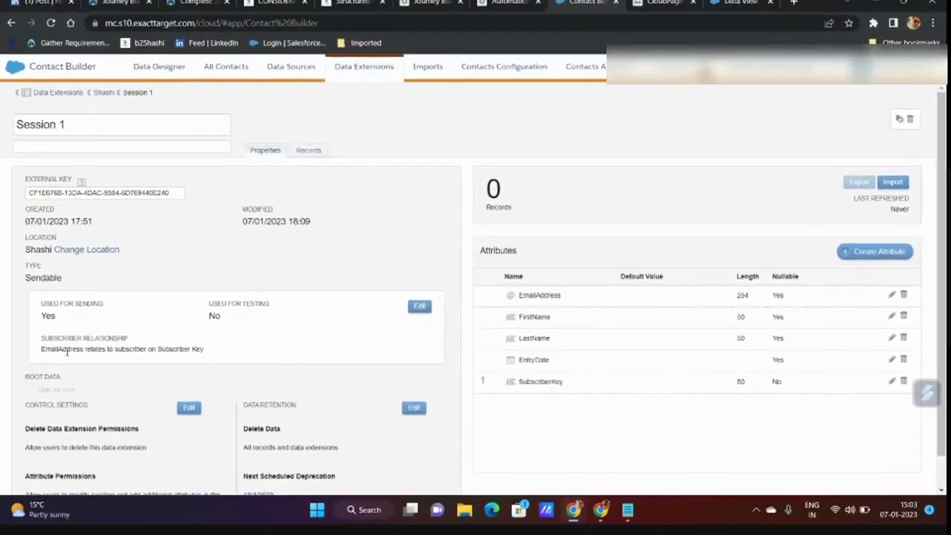
double_click(67, 350)
click(411, 309)
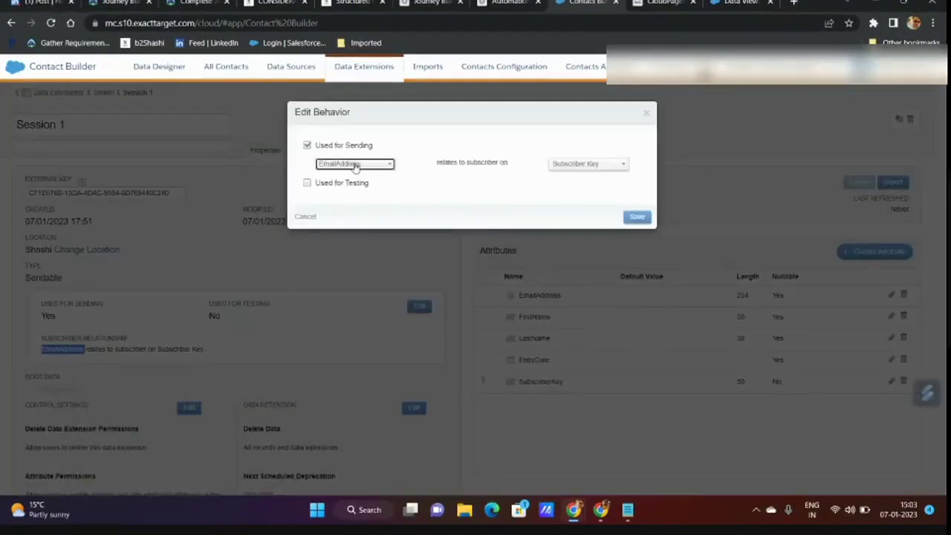
click(355, 166)
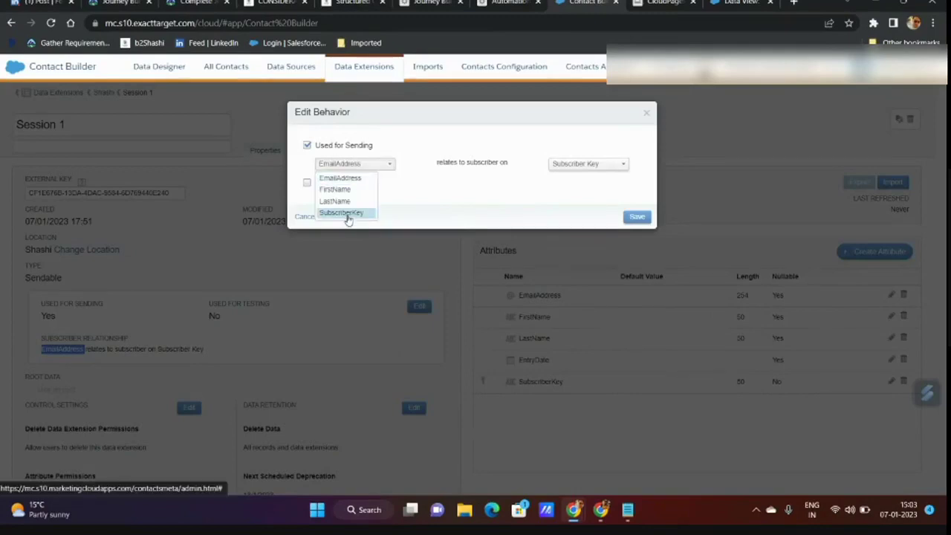
click(380, 293)
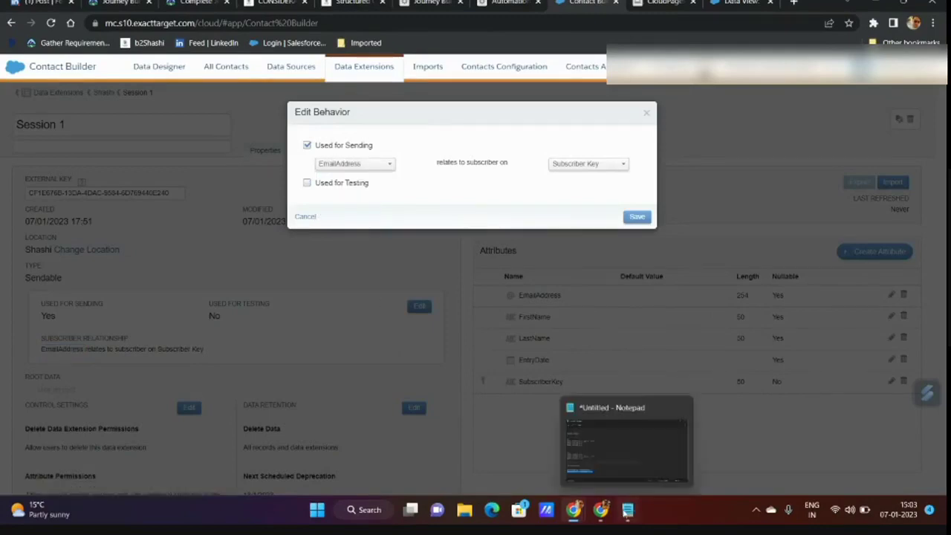
click(628, 446)
- Select the sample row's subscriber key and email address, then go back to Session 2 Settings
click(223, 373)
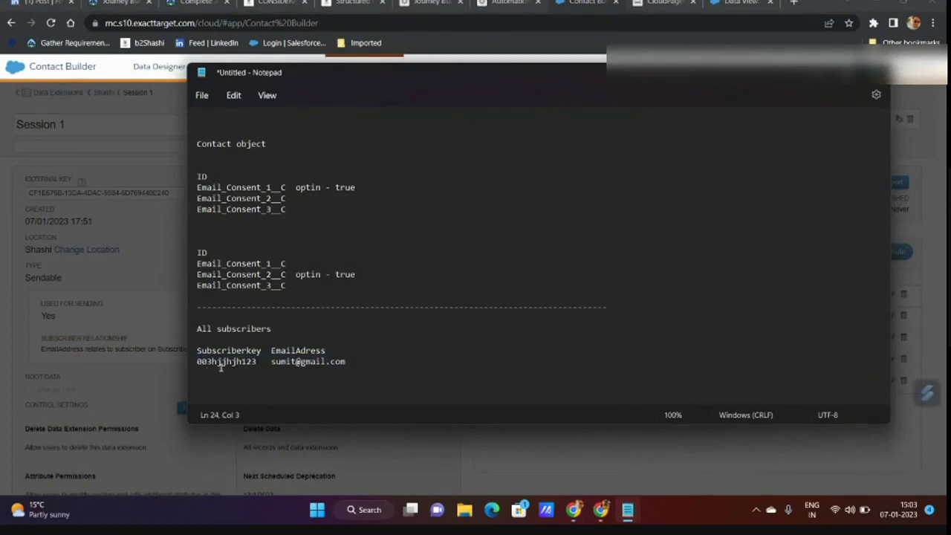
double_click(222, 362)
double_click(299, 362)
drag(350, 362, 273, 365)
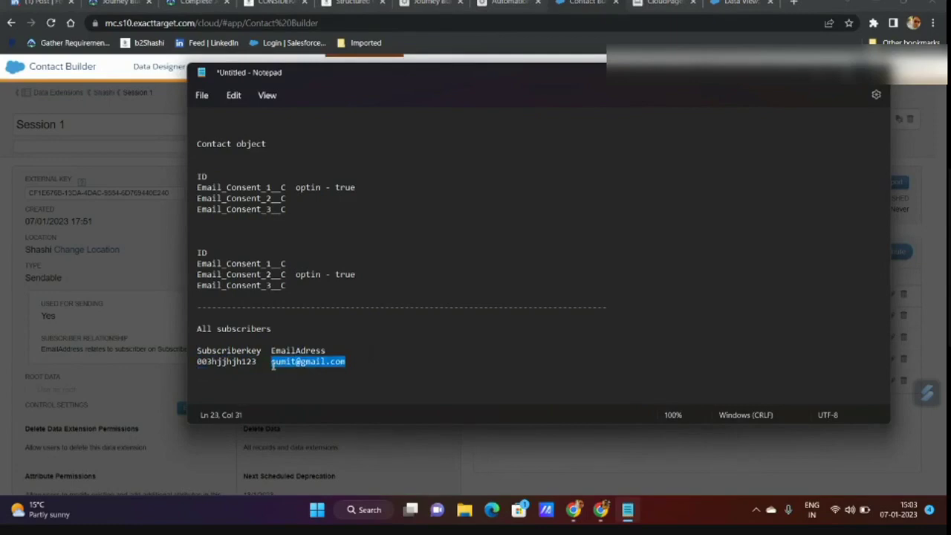
click(431, 3)
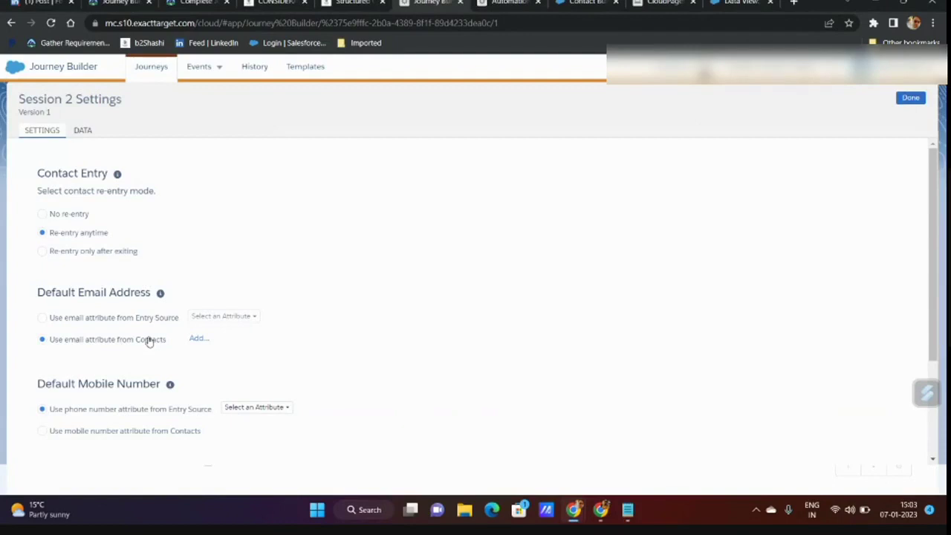
click(279, 3)
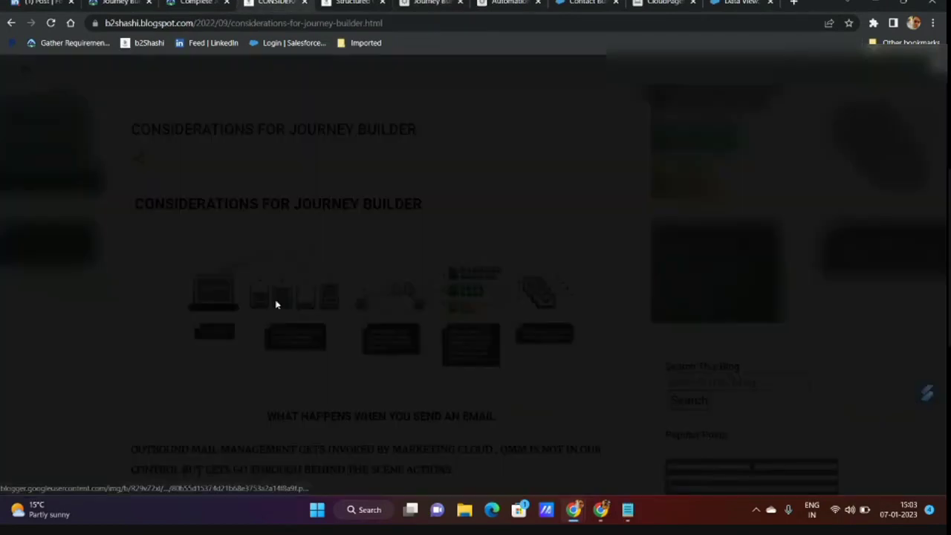
click(277, 302)
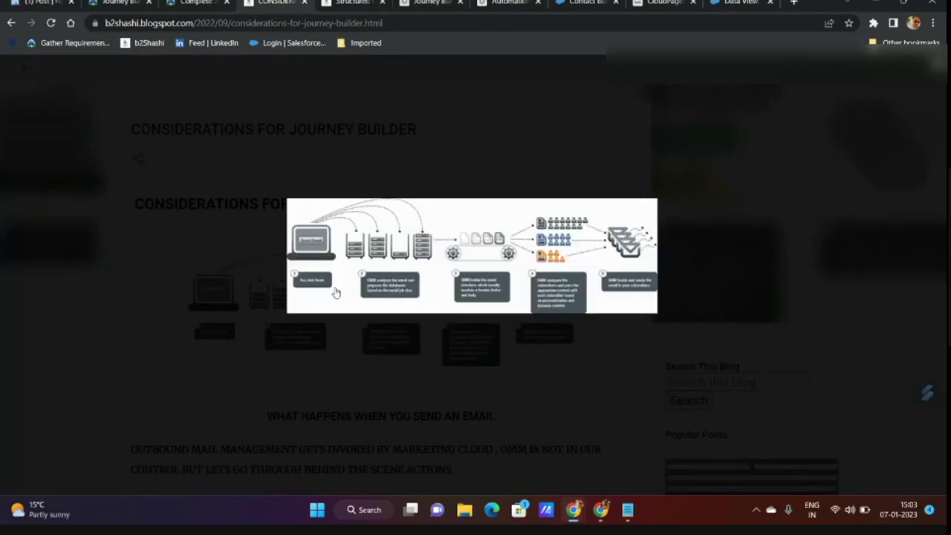
click(937, 68)
scroll(686, 257, up, 1)
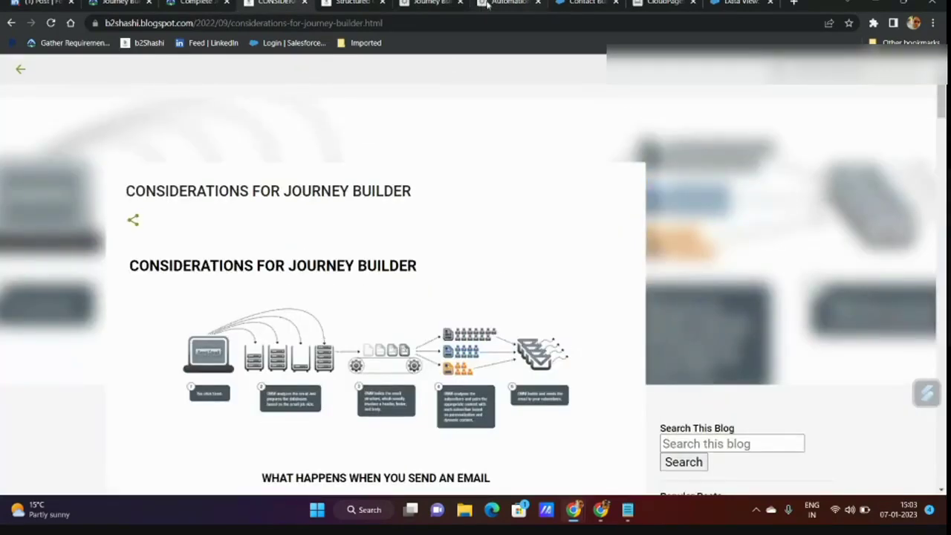
click(427, 3)
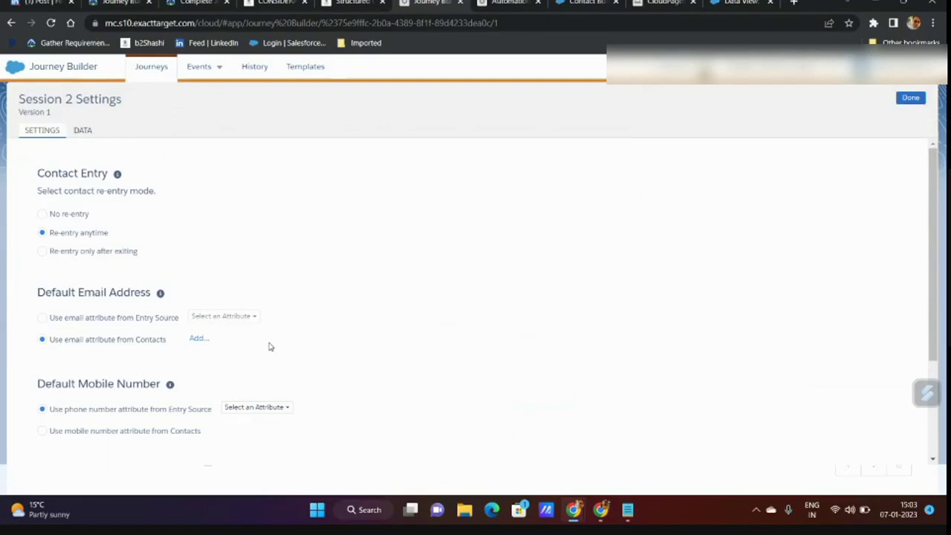
- Select the sample row's subscriber key, spacing and email address in turn
click(628, 509)
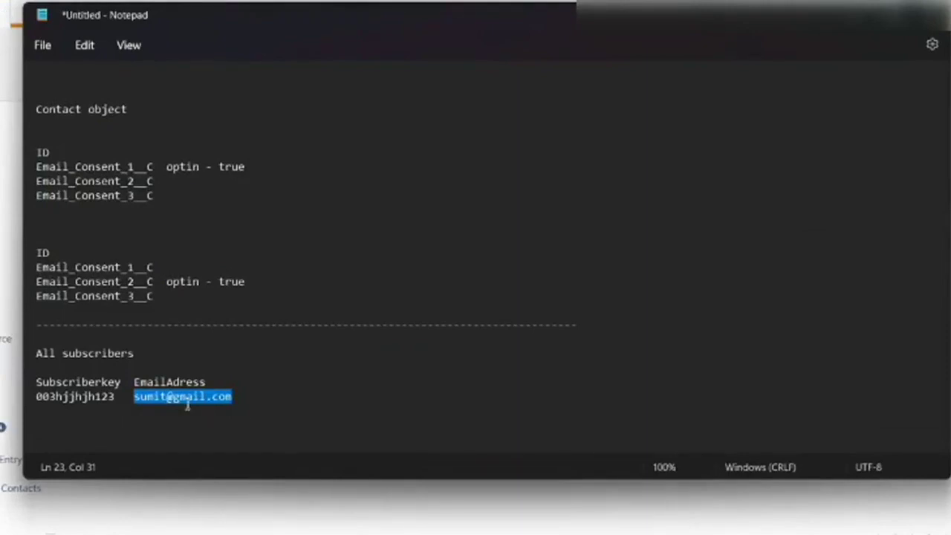
double_click(313, 362)
double_click(119, 399)
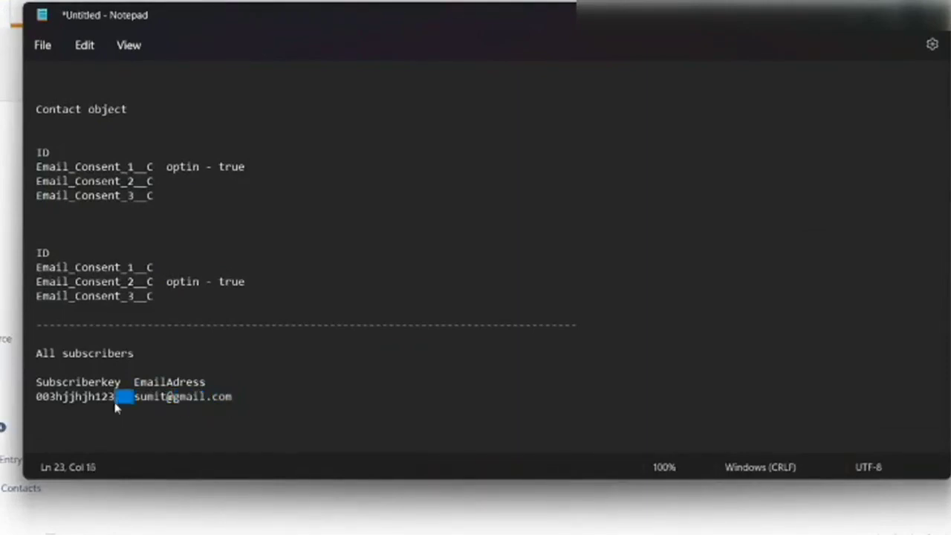
double_click(88, 399)
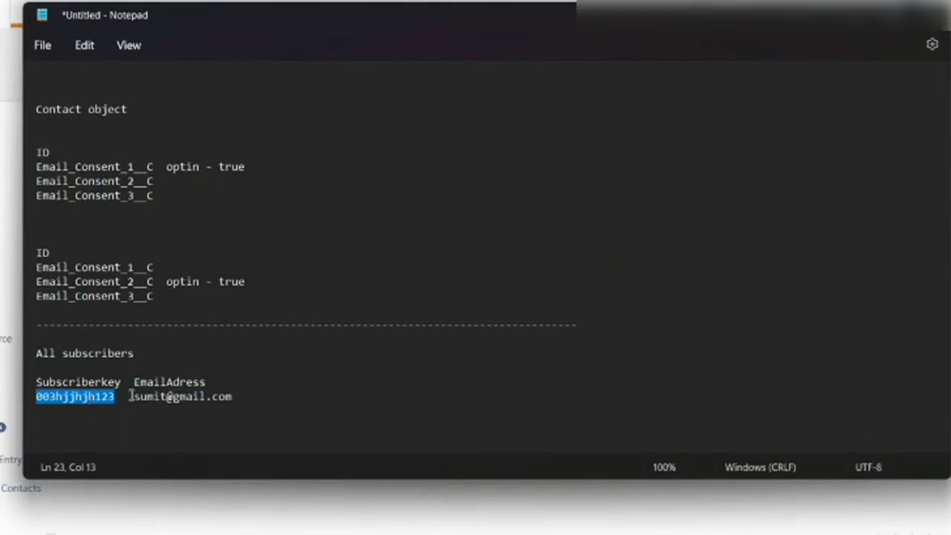
double_click(118, 399)
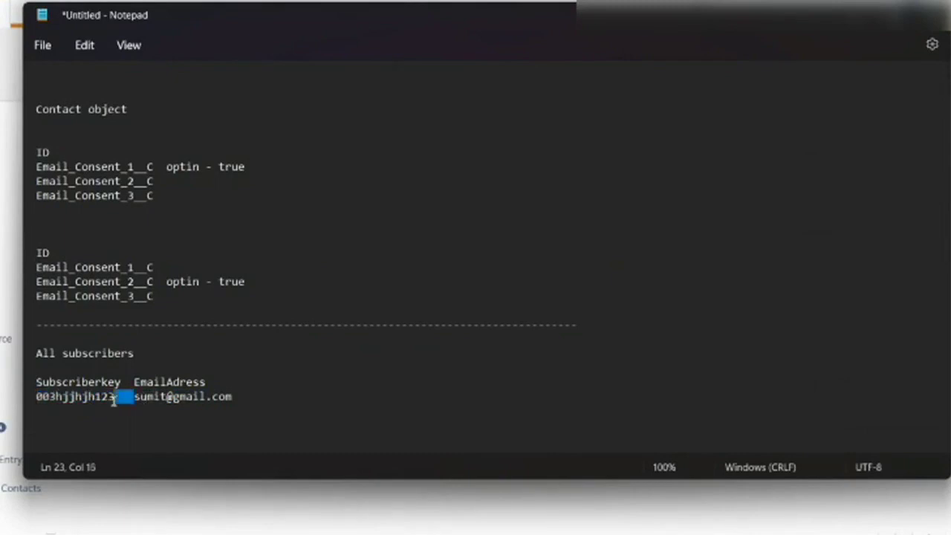
drag(136, 399, 234, 401)
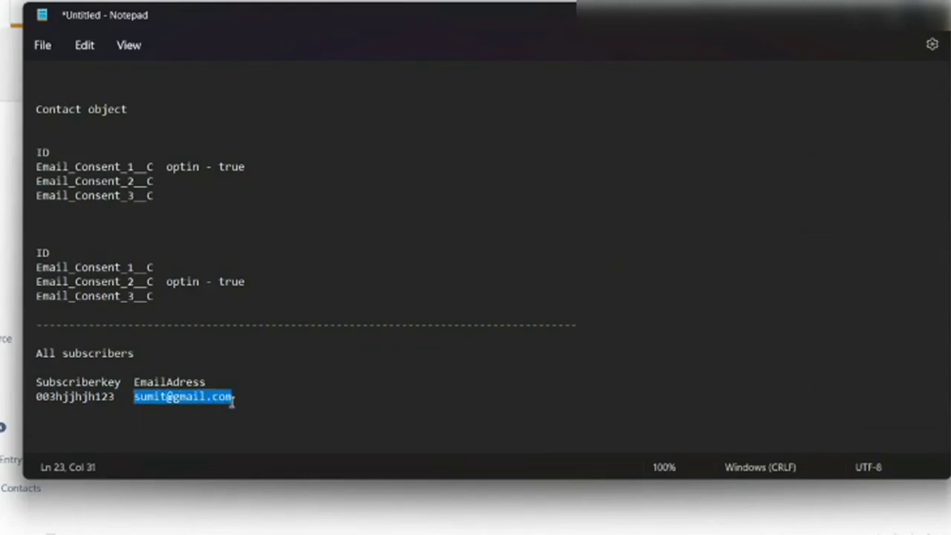
click(233, 398)
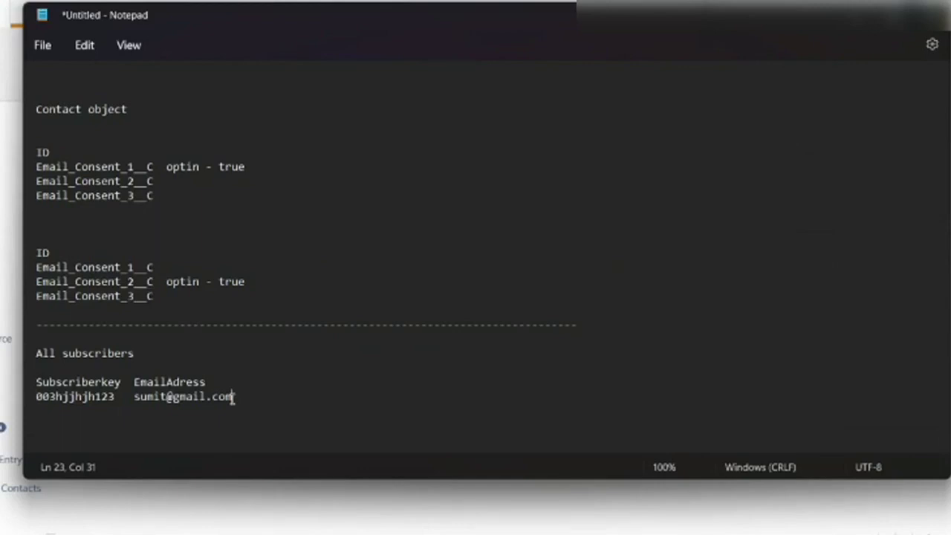
key(BackSpace)
key(BackSpace)
- Insert an underscore and surname before the @ in the sample email address
click(168, 398)
text())
key(BackSpace)
- Select the full sample row, then the lines above All subscribers
click(197, 412)
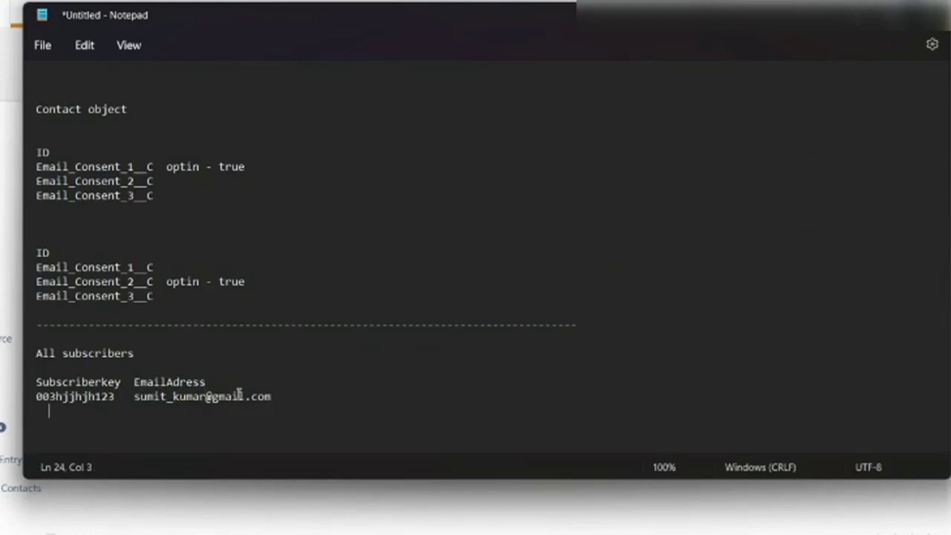
click(206, 396)
drag(285, 401, 31, 402)
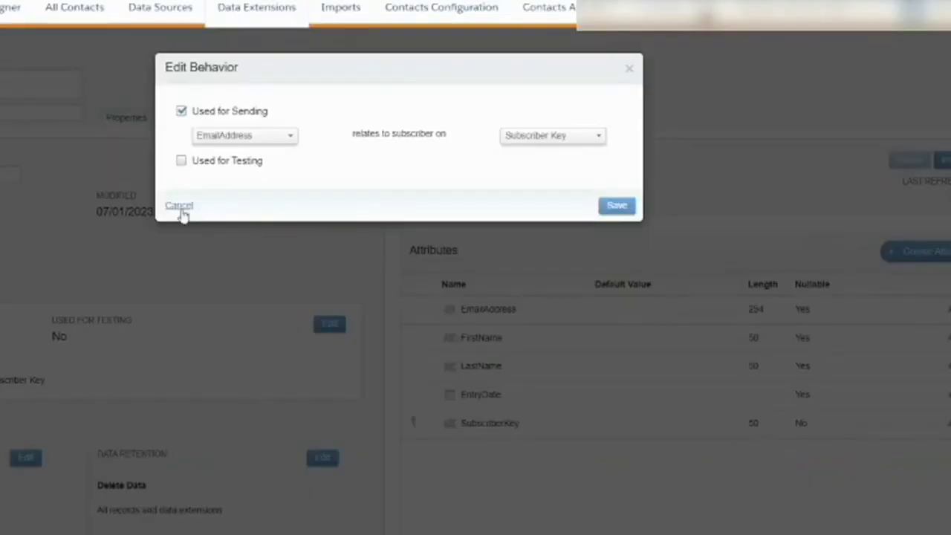
click(180, 206)
key(alt+Tab)
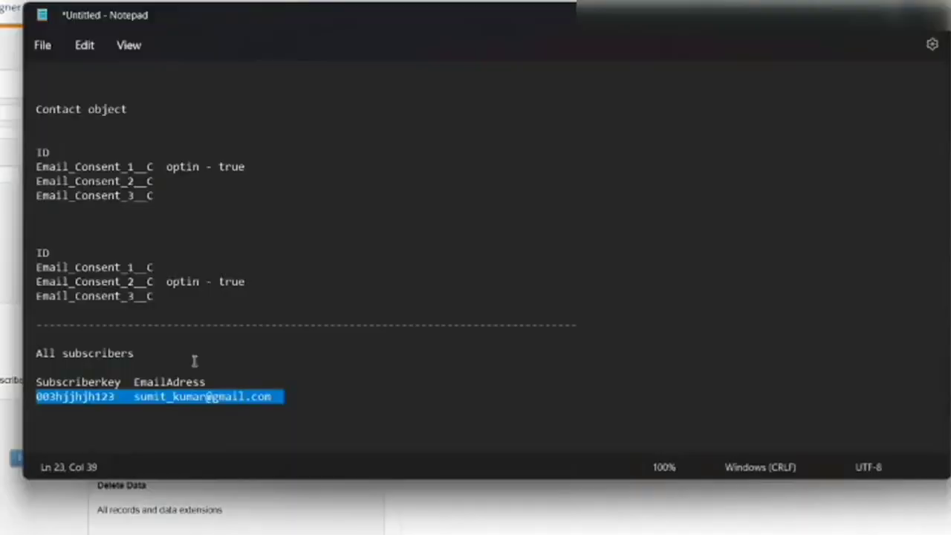
click(132, 340)
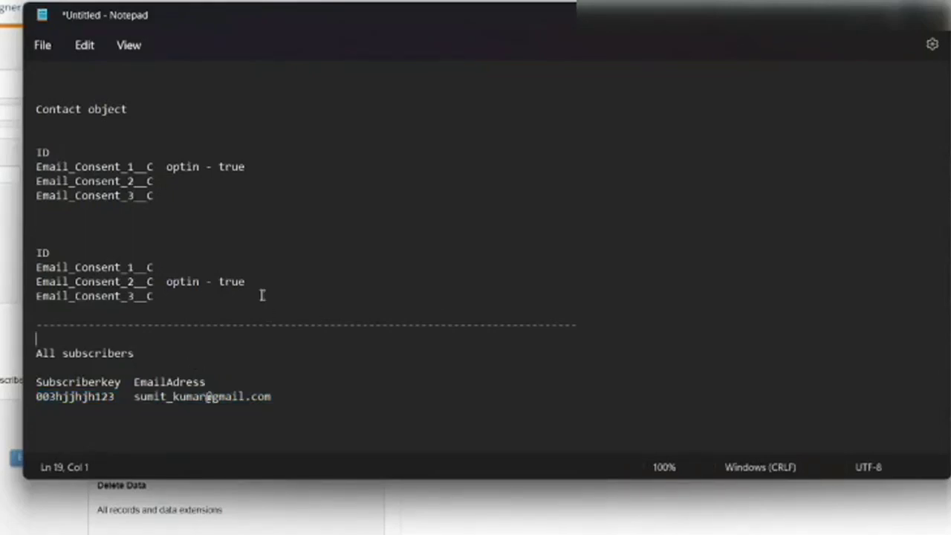
drag(36, 339, 10, 396)
click(24, 339)
- Add a second dashed divider, a 'Session 1' heading and 'Subscriberkey EmailAddress' headers
double_click(25, 324)
key(ctrl+c)
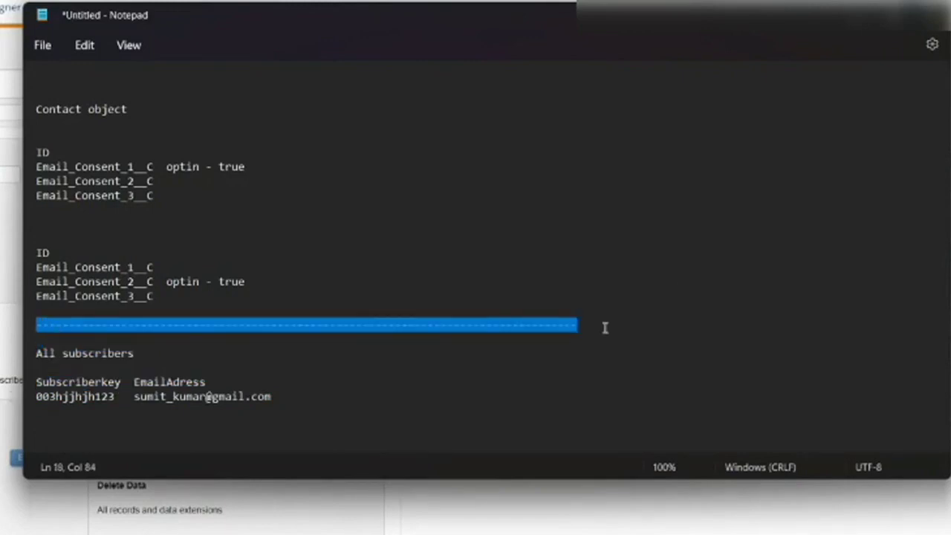
click(606, 326)
key(Return)
key(Return)
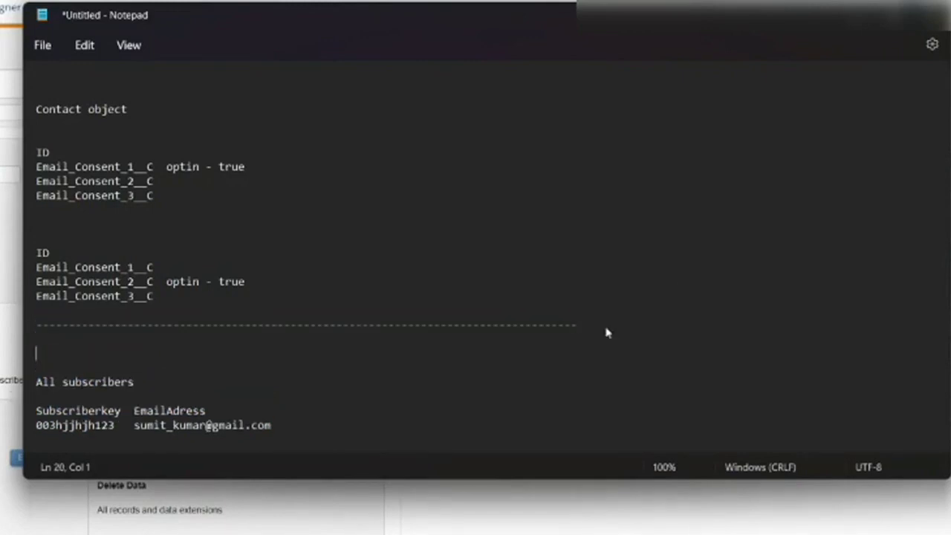
key(ctrl+v)
click(88, 342)
text(Session 1)
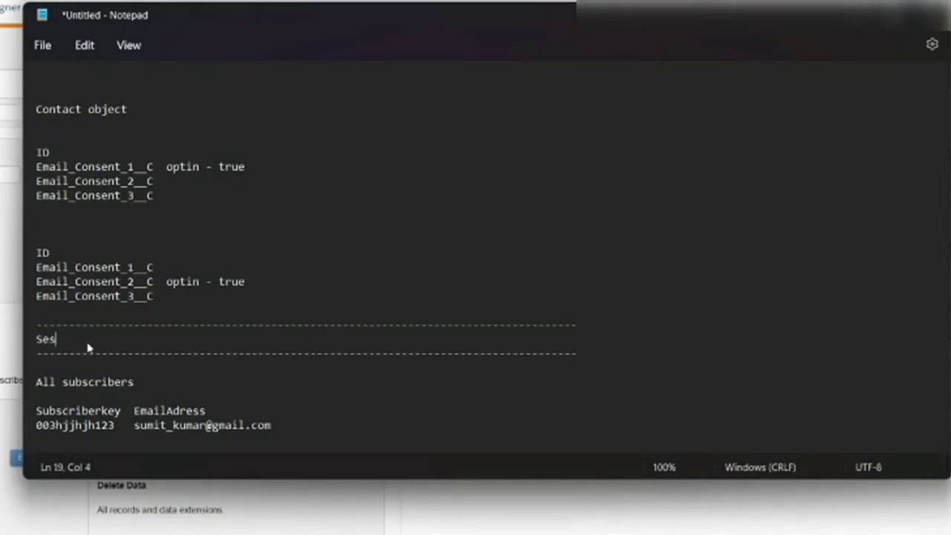
key(Return)
key(Return)
text(Subscri)
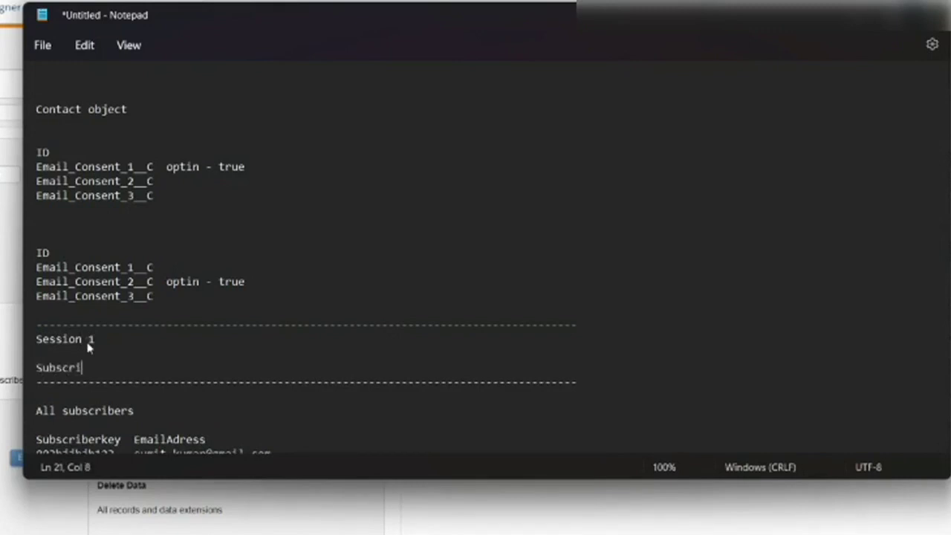
text(berkey EmailAddress)
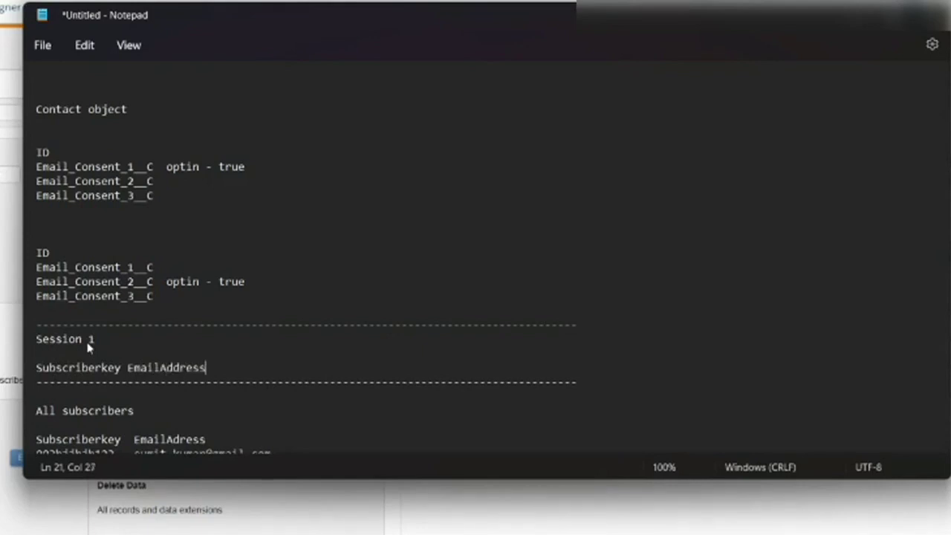
key(Return)
- Copy the sample subscriber row under the Session 1 headers
scroll(80, 301, down, 1)
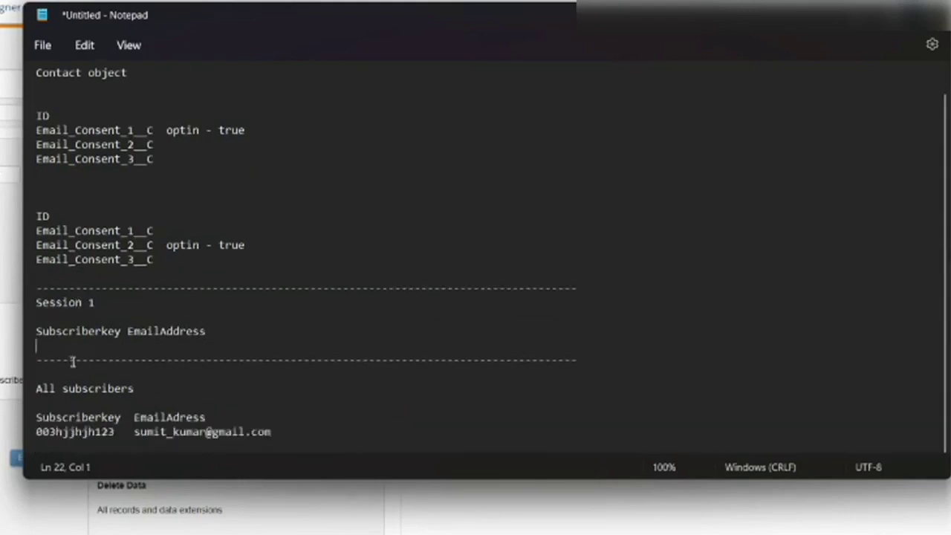
click(282, 432)
drag(282, 432, 28, 431)
key(ctrl+c)
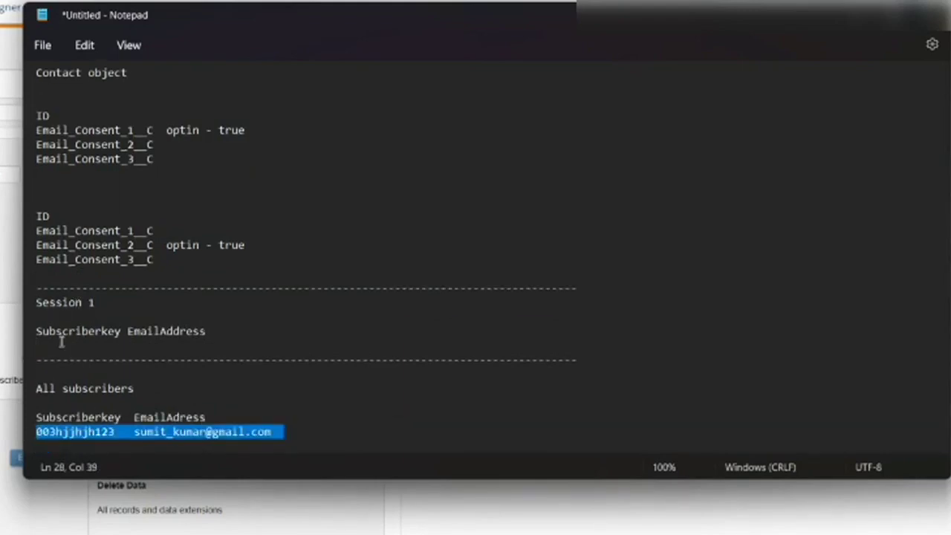
click(58, 343)
key(ctrl+v)
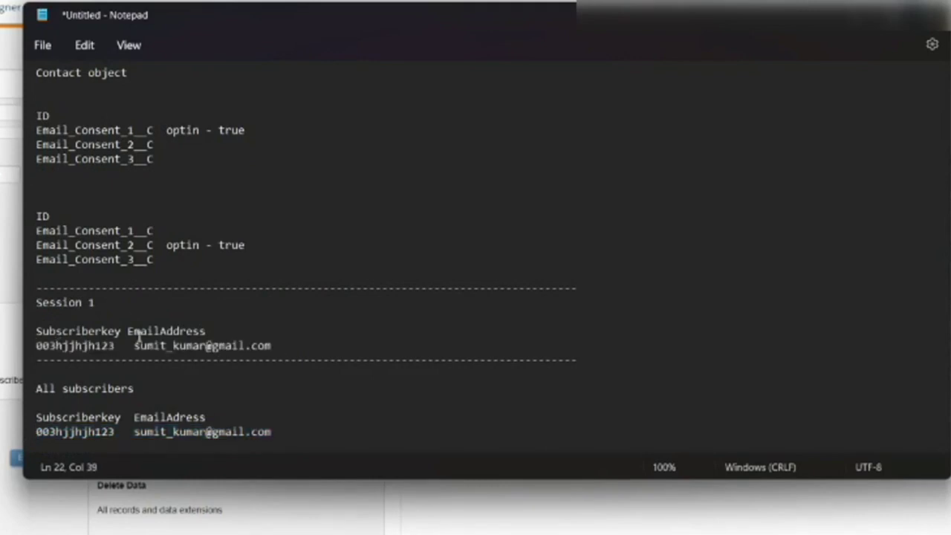
- Remove the extra space before EmailAddress and retype the Session 1 email's underscore-surname ending
click(125, 330)
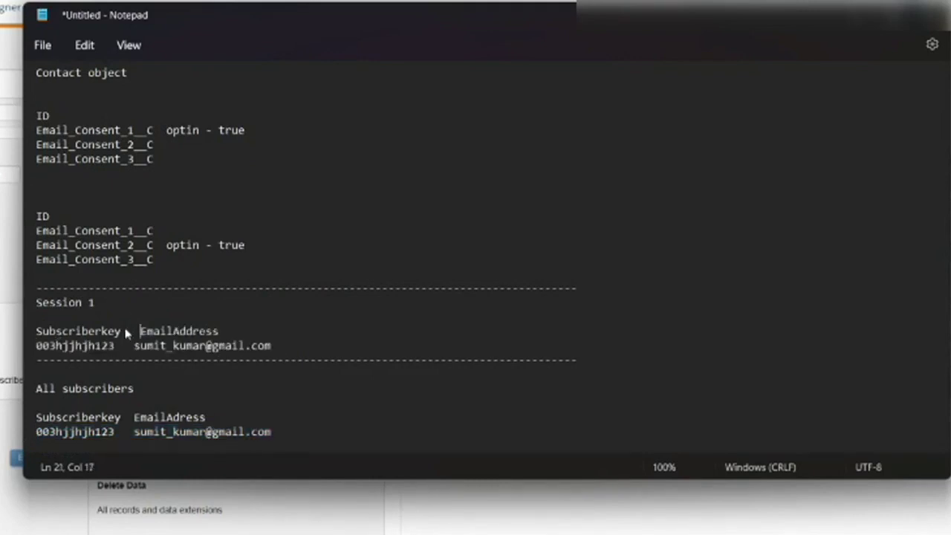
key(BackSpace)
click(207, 345)
key(BackSpace)
key(BackSpace)
key(BackSpace)
key(BackSpace)
key(BackSpace)
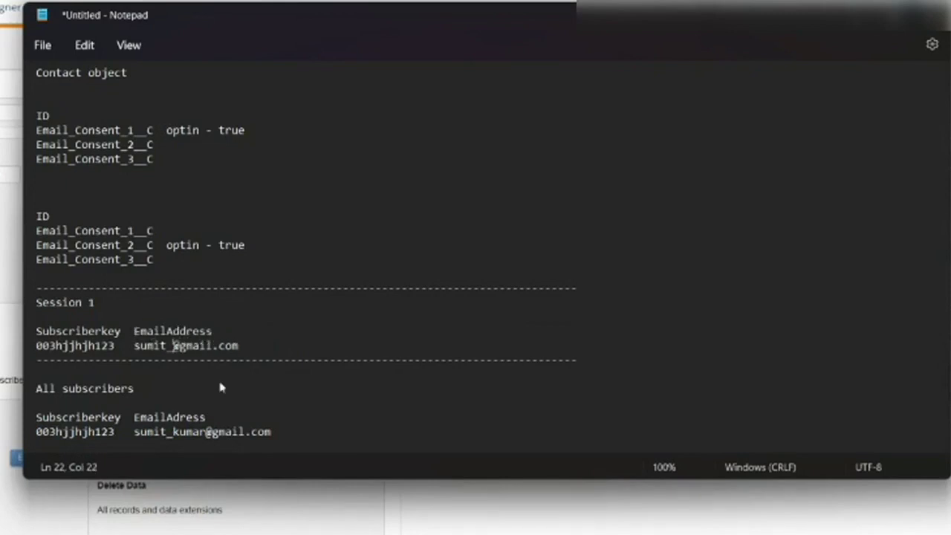
key(BackSpace)
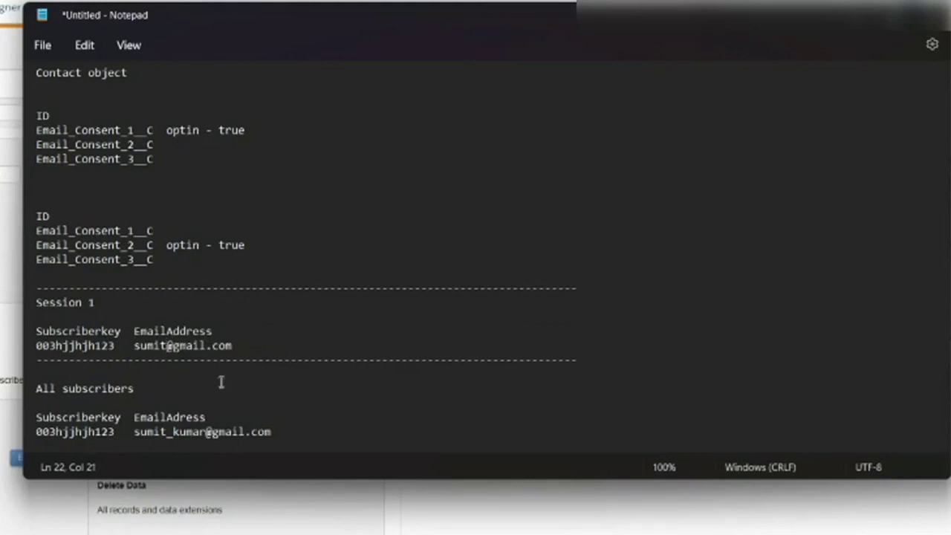
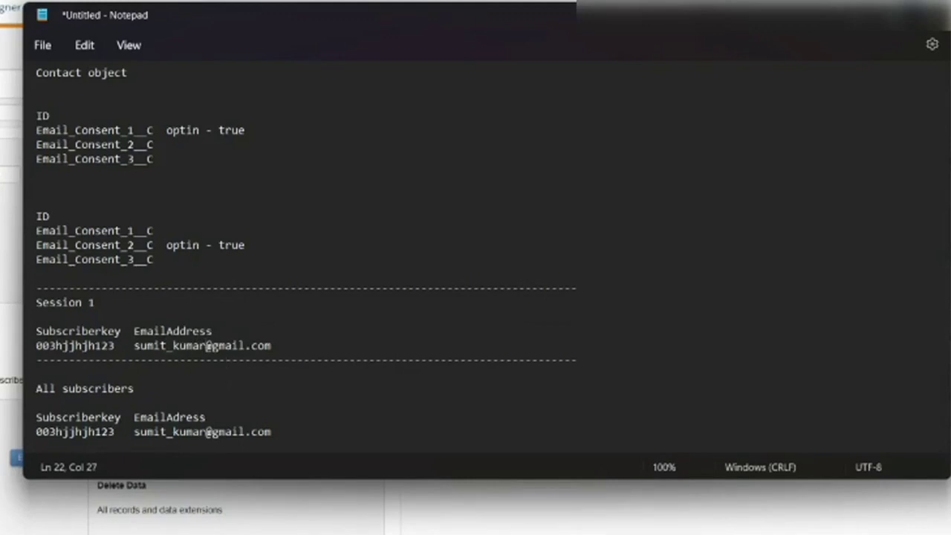
key(alt+Tab)
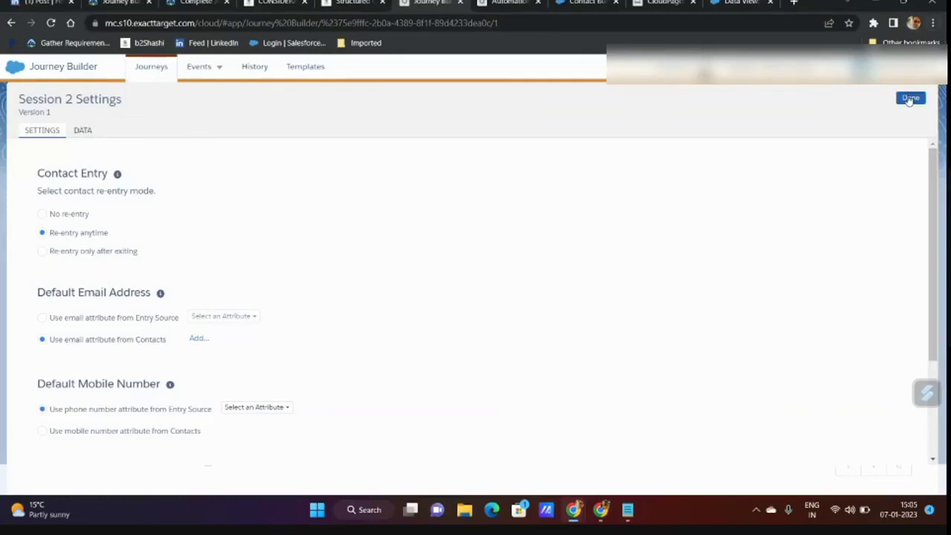
- Close Session 2's settings, touch the Product Info label, then reopen Journey Settings
click(911, 97)
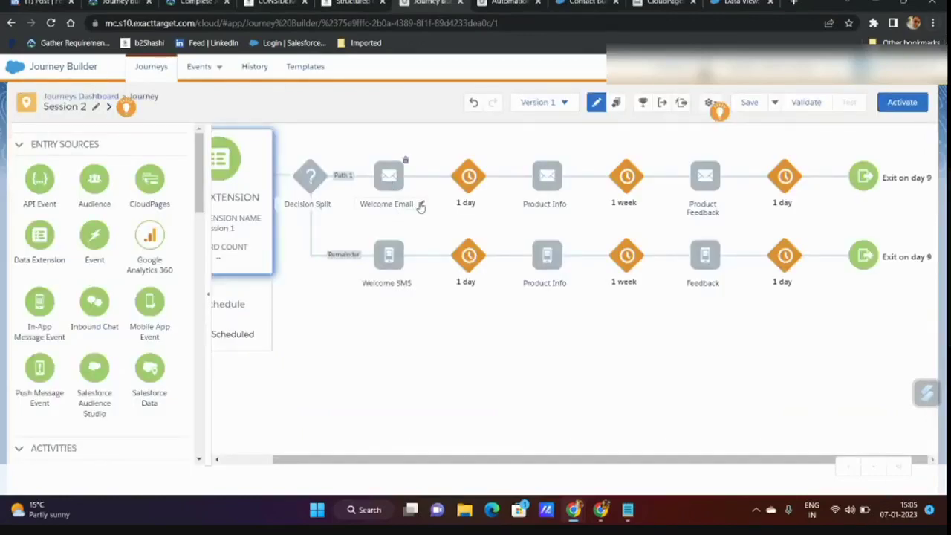
click(546, 203)
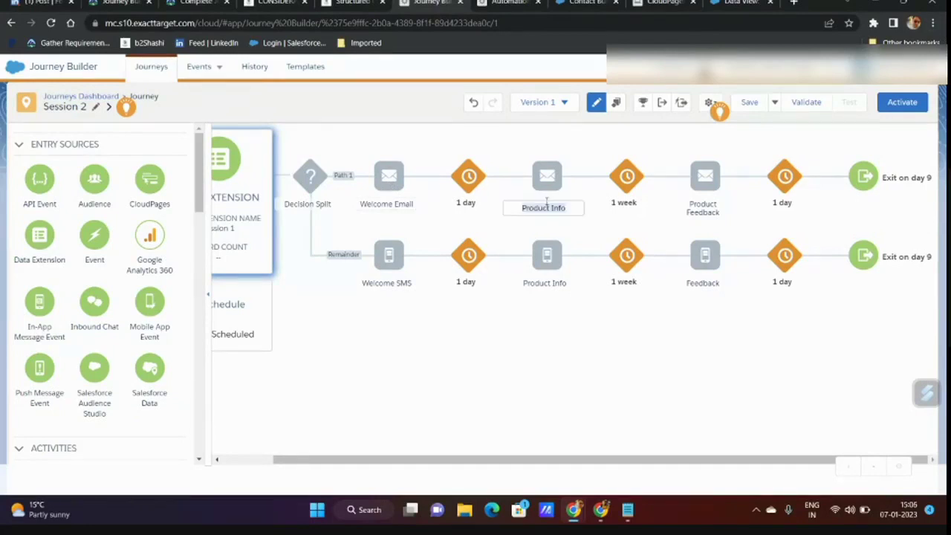
click(627, 510)
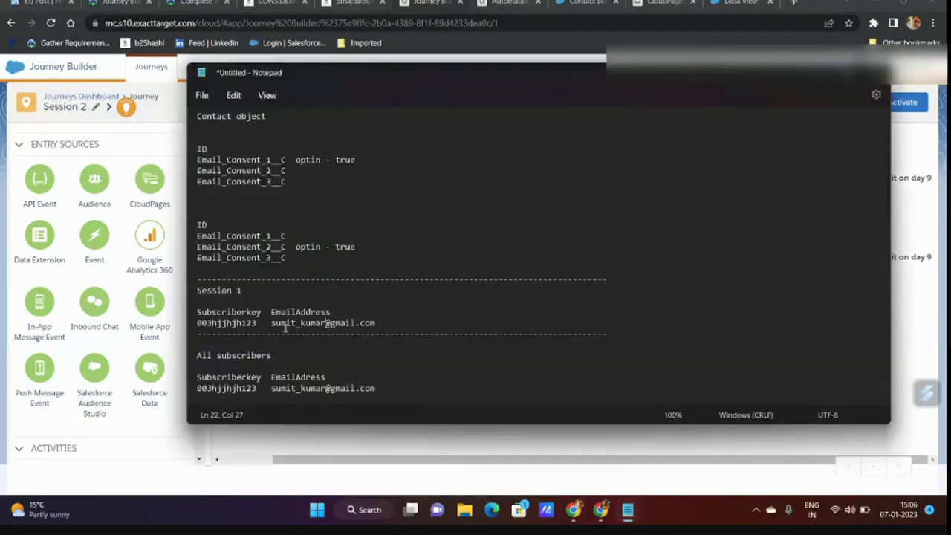
key(ctrl+shift+Right)
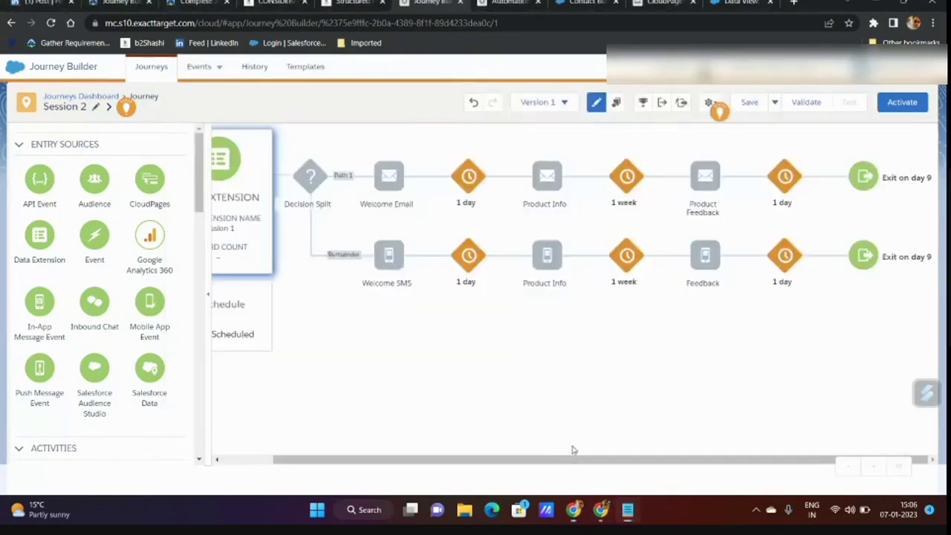
click(570, 450)
click(710, 102)
click(678, 128)
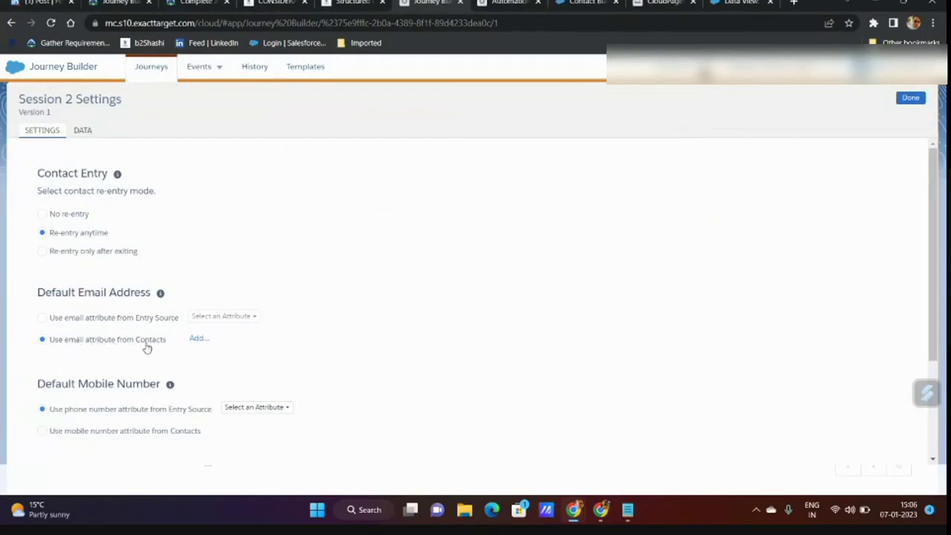
- Delete part of the surname from the All subscribers sample email
click(627, 510)
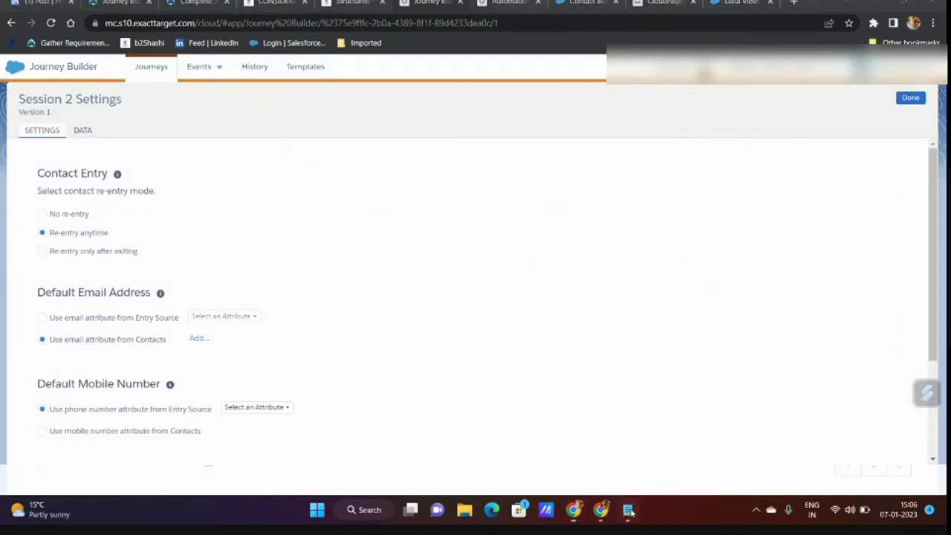
click(363, 366)
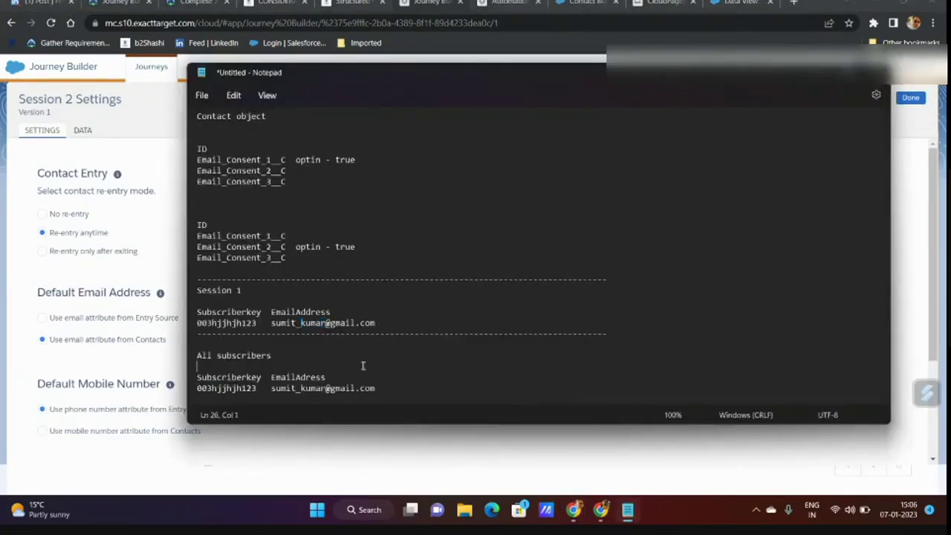
click(326, 388)
key(BackSpace)
key(BackSpace)
key(BackSpace)
key(BackSpace)
key(BackSpace)
key(BackSpace)
- Duplicate the dashed separator below the Session 1 sample row
click(428, 316)
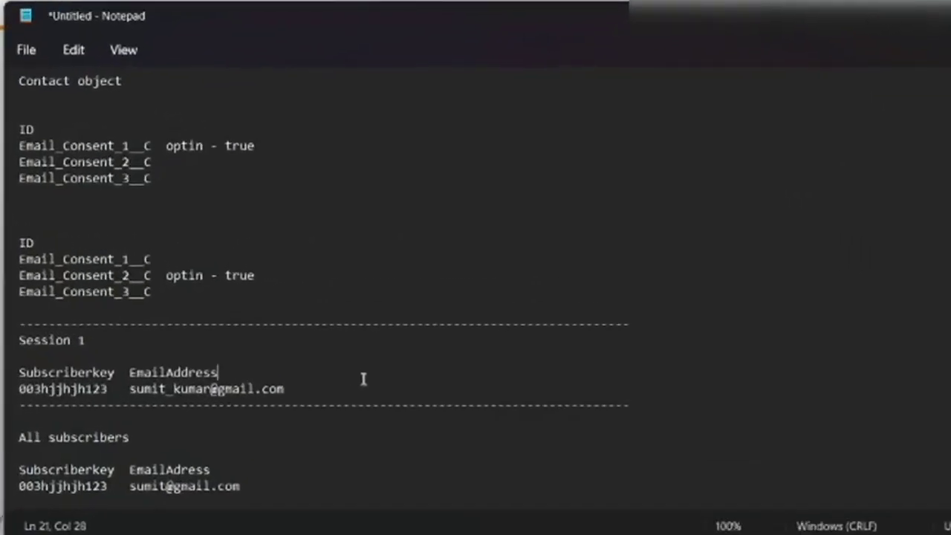
click(596, 395)
drag(645, 408, 21, 407)
key(ctrl+c)
click(662, 403)
key(Return)
key(ctrl+v)
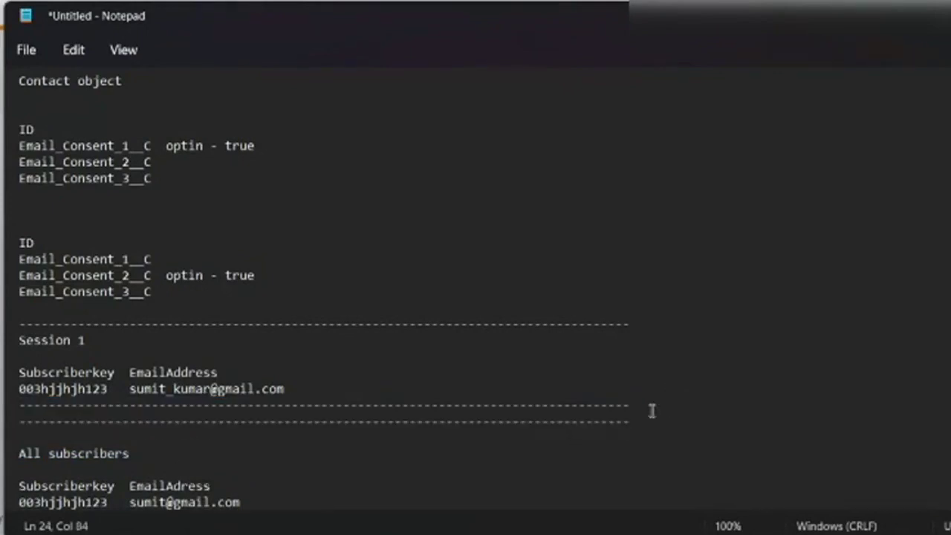
- Type 'Automation' and 'Import Activity All subcriber' between the two separators
click(652, 406)
key(Return)
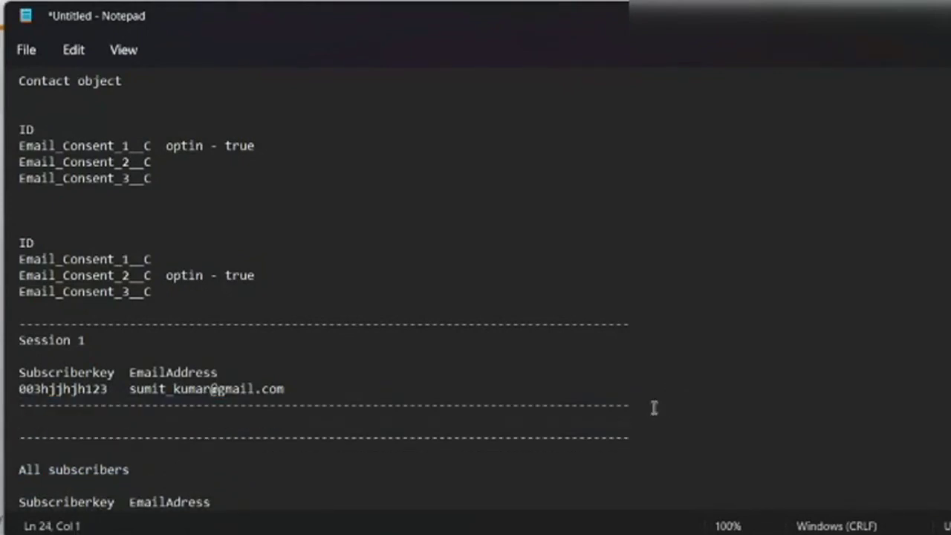
text(Automati)
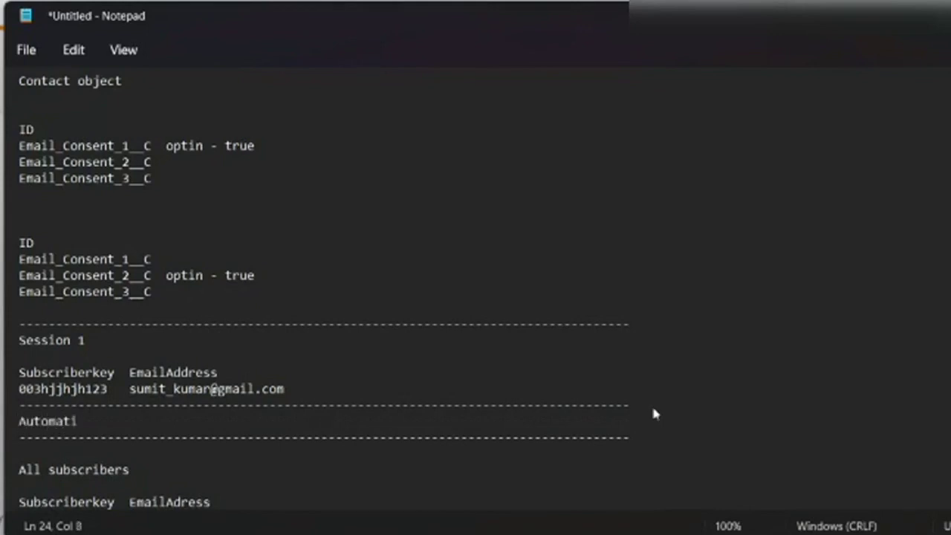
text(on)
key(Return)
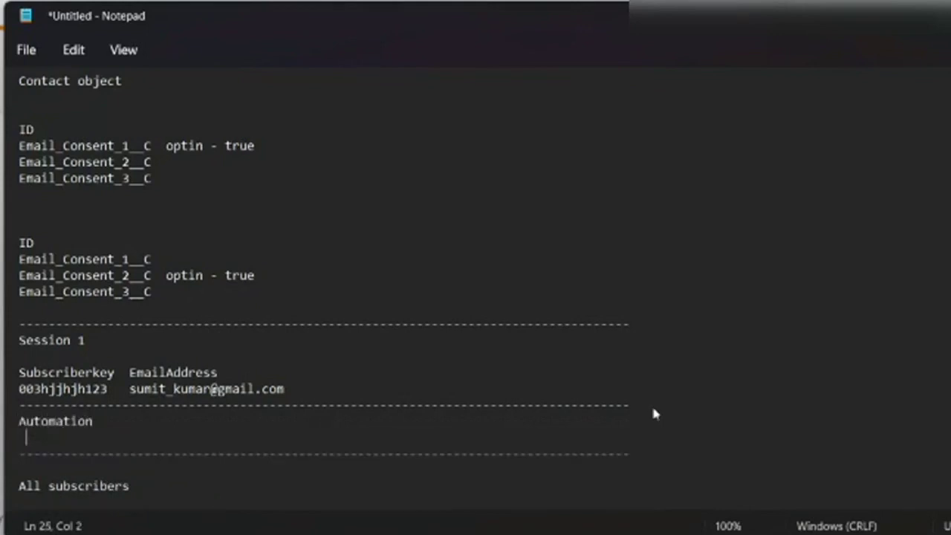
text(Import Activity )
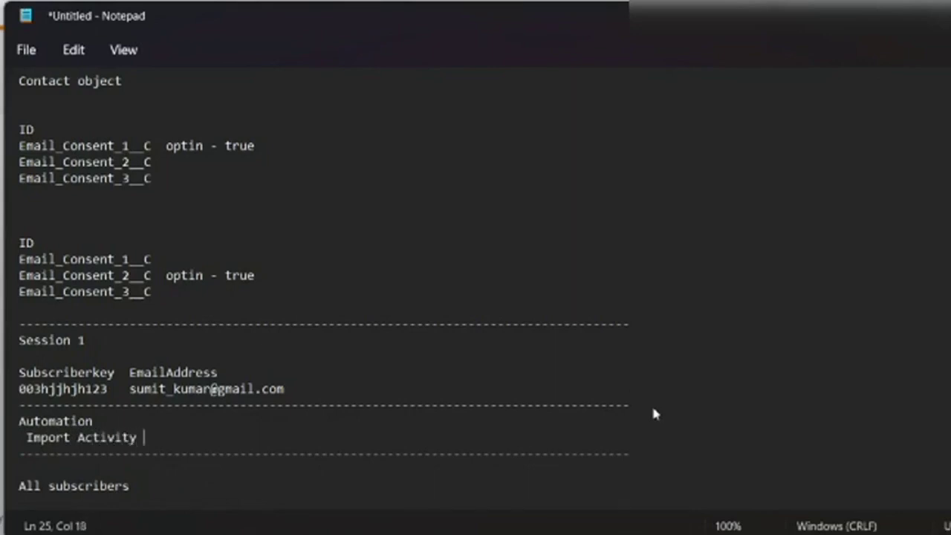
text(All sub)
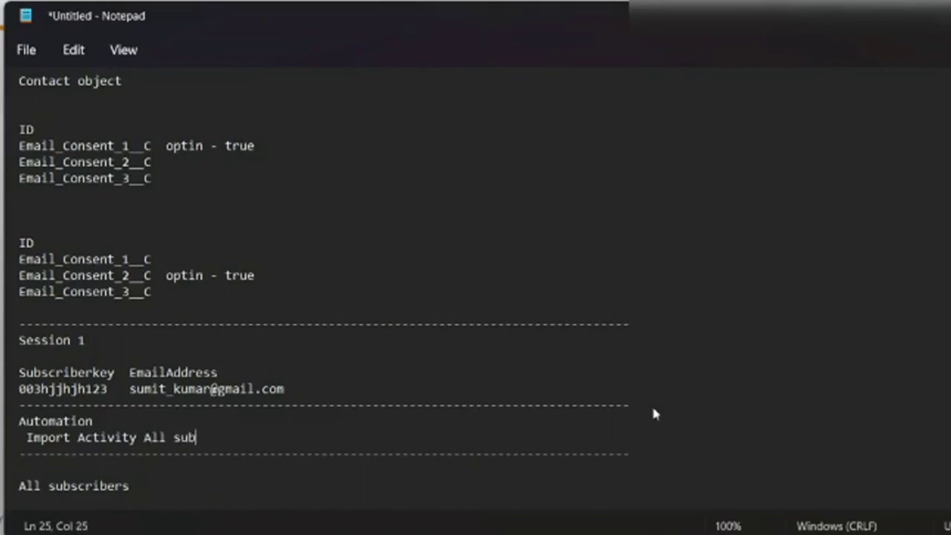
text(criber)
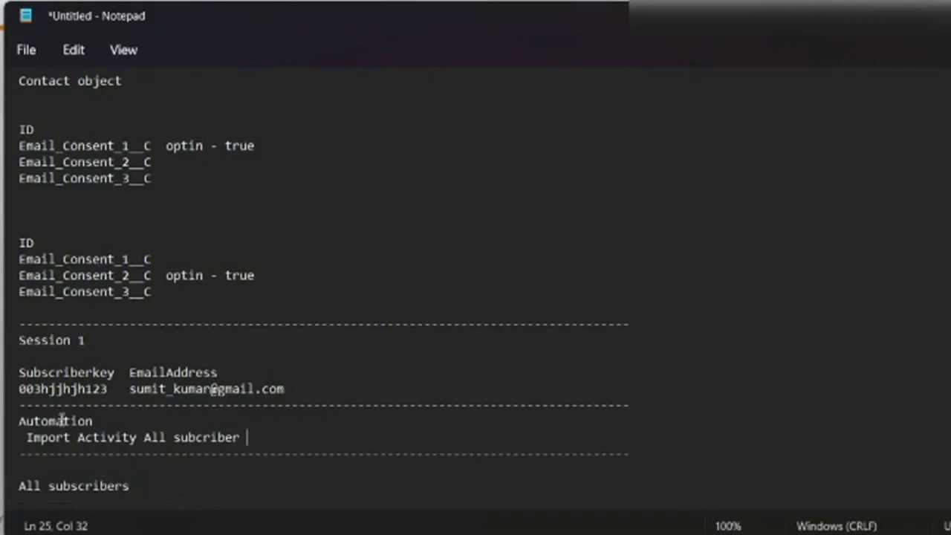
- Check the Automation note 'Import Activity All subcriber' and the Session 1 row's subscriber key
click(22, 422)
double_click(23, 422)
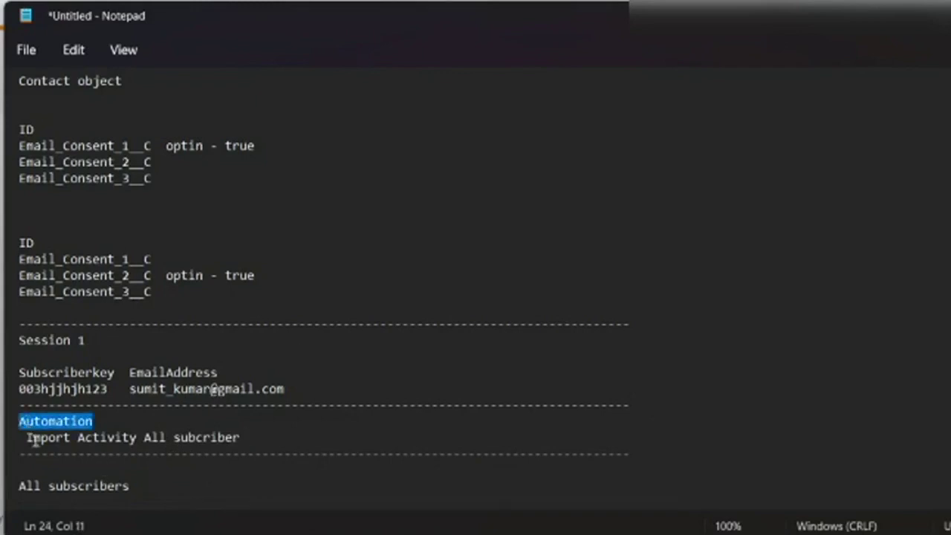
drag(19, 438, 31, 438)
drag(144, 438, 247, 440)
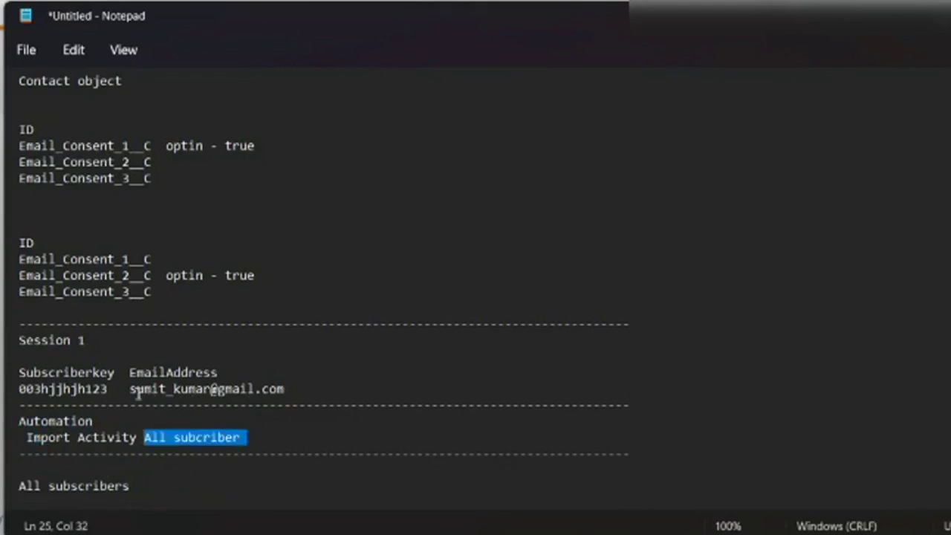
drag(130, 389, 20, 388)
double_click(75, 389)
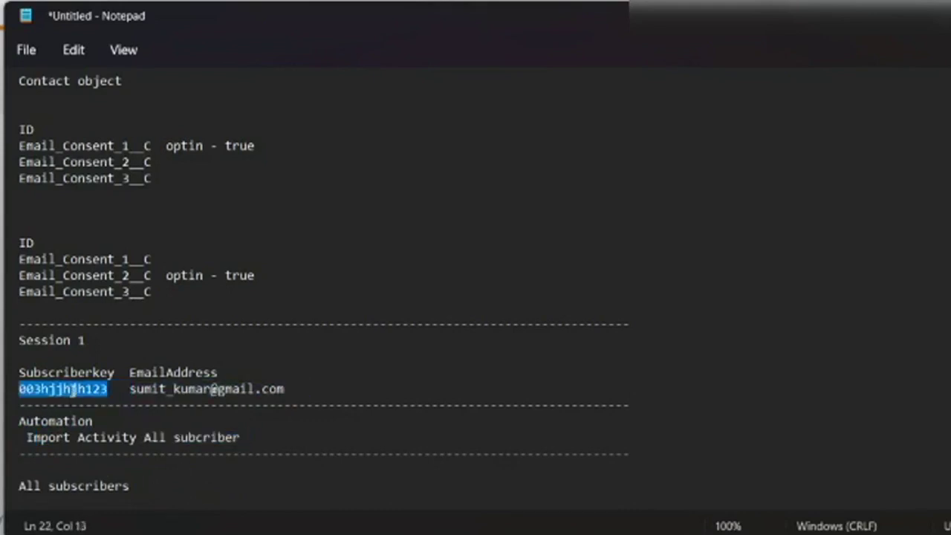
- Replace the shortened All subscribers email with the full Session 1 email address
scroll(237, 385, down, 1)
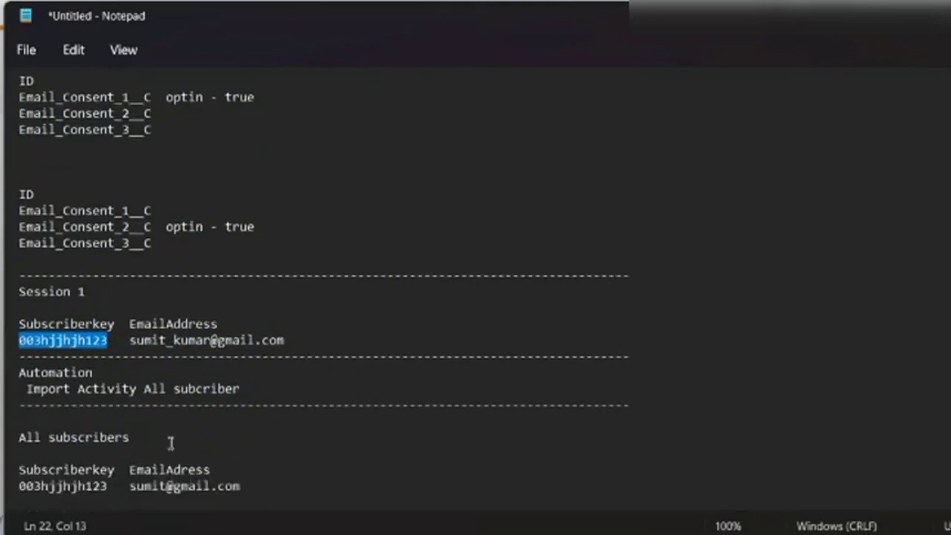
drag(132, 339, 211, 340)
click(361, 323)
drag(312, 340, 131, 341)
key(ctrl+c)
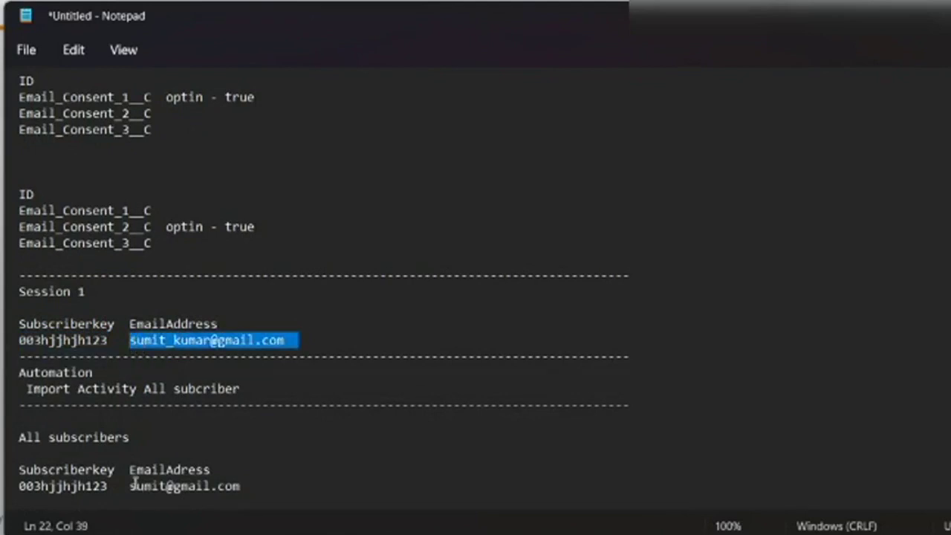
drag(132, 485, 244, 484)
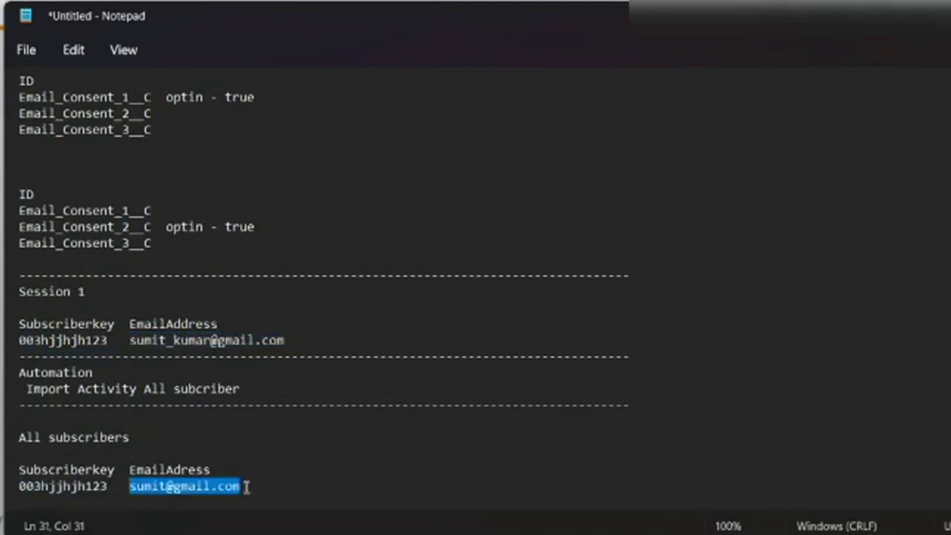
key(ctrl+v)
click(258, 434)
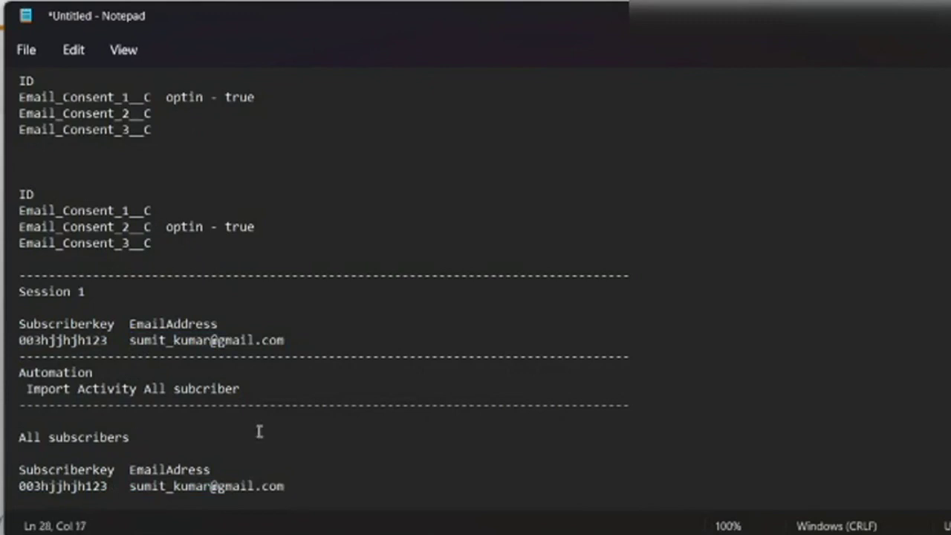